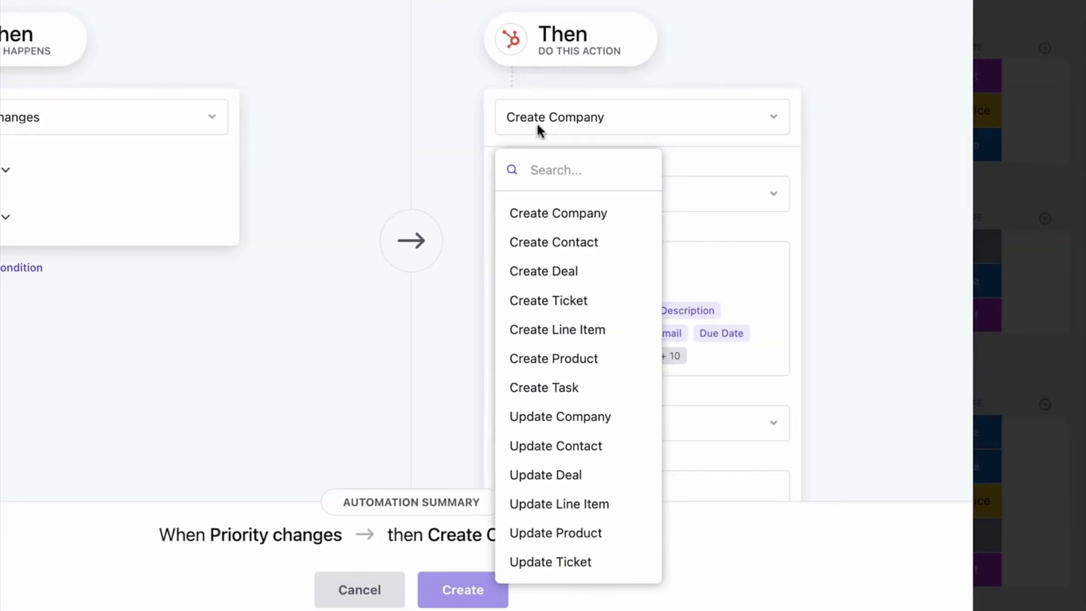
Set the automation's Then action to Update Ticket in HubSpot, leaving the ticket fields unfilled
click(561, 565)
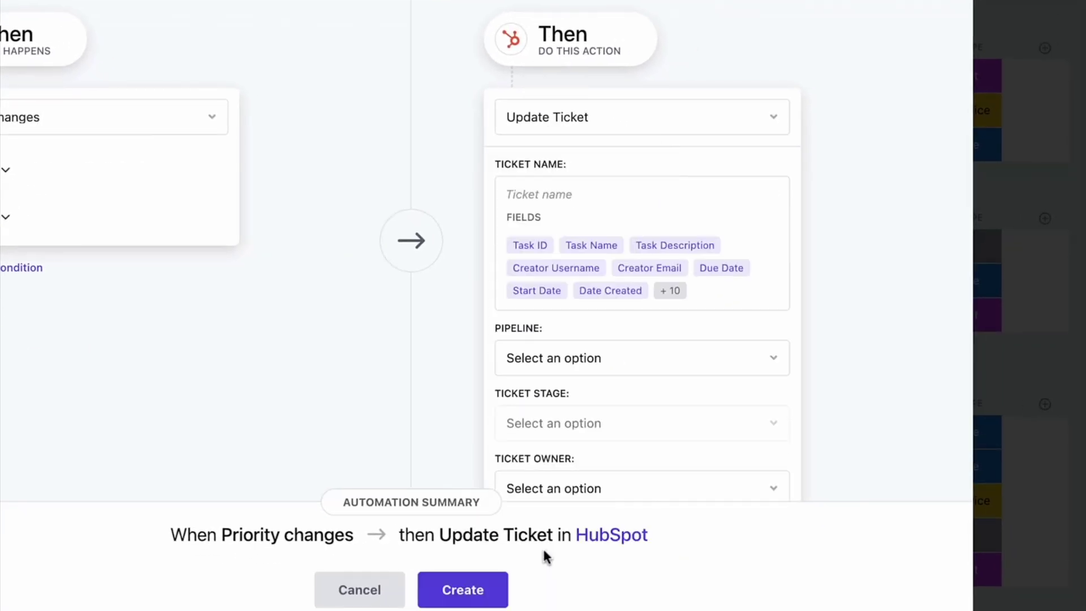
scroll(564, 443, down, 5)
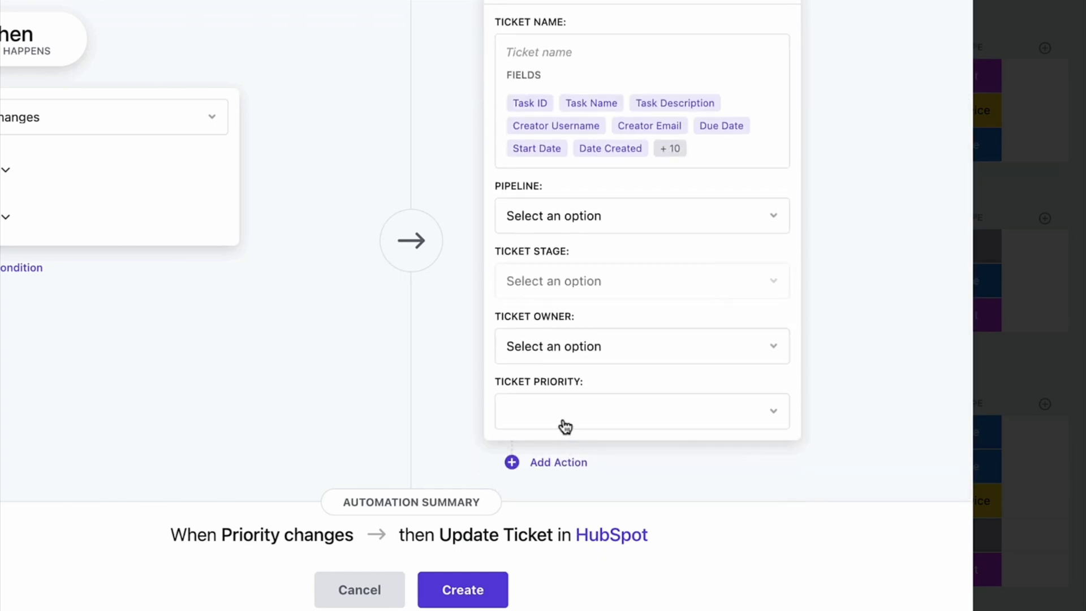
Open the Ticket Priority choices, then insert the Thruster Type option names after 'Thruster Type:'
click(563, 419)
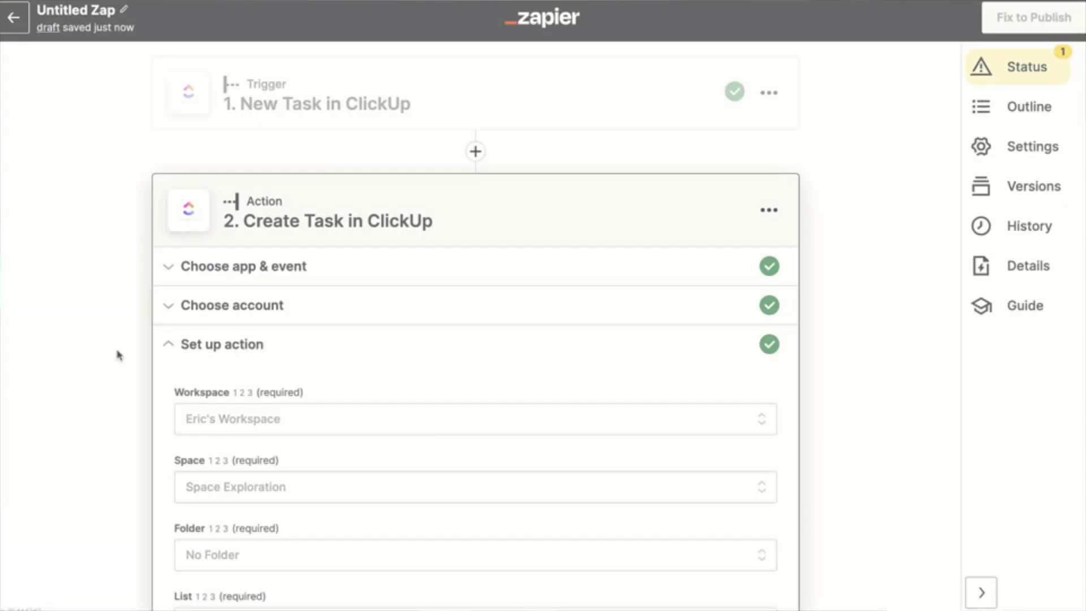
scroll(116, 355, down, 10)
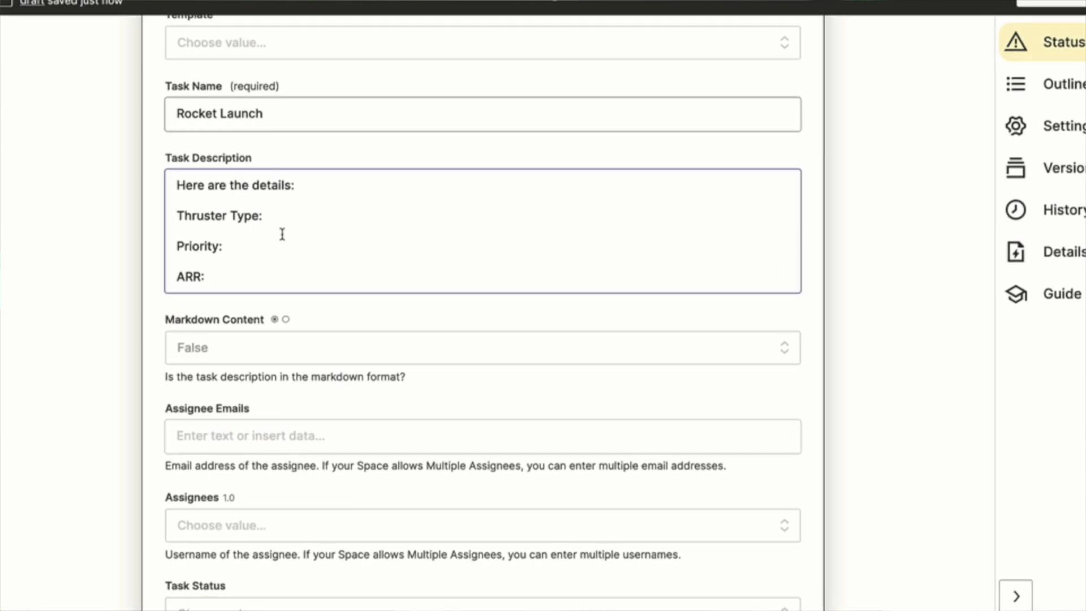
click(290, 234)
text(thruster)
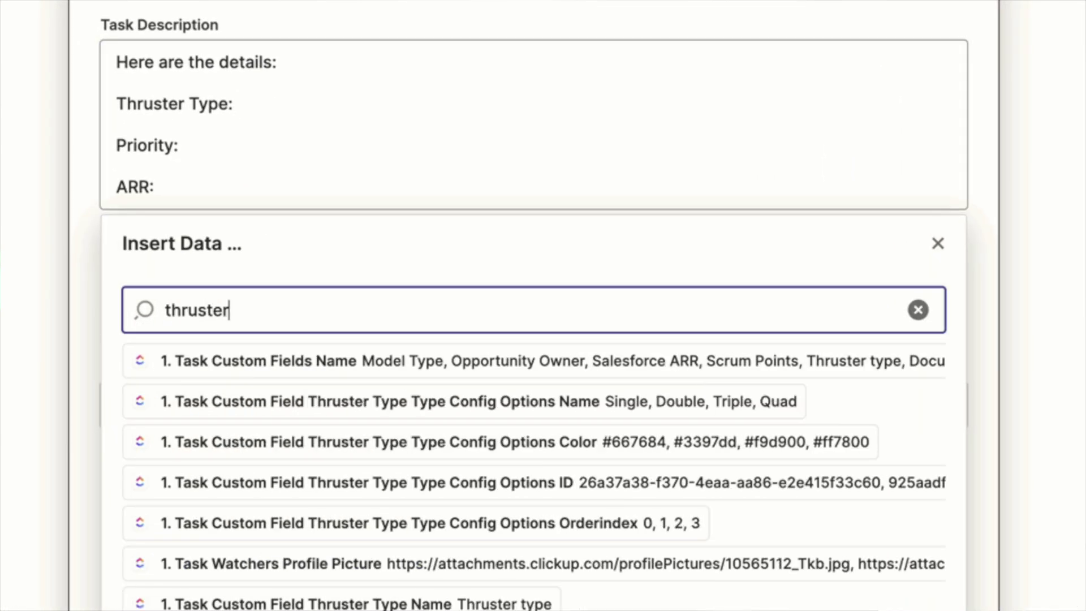
click(417, 403)
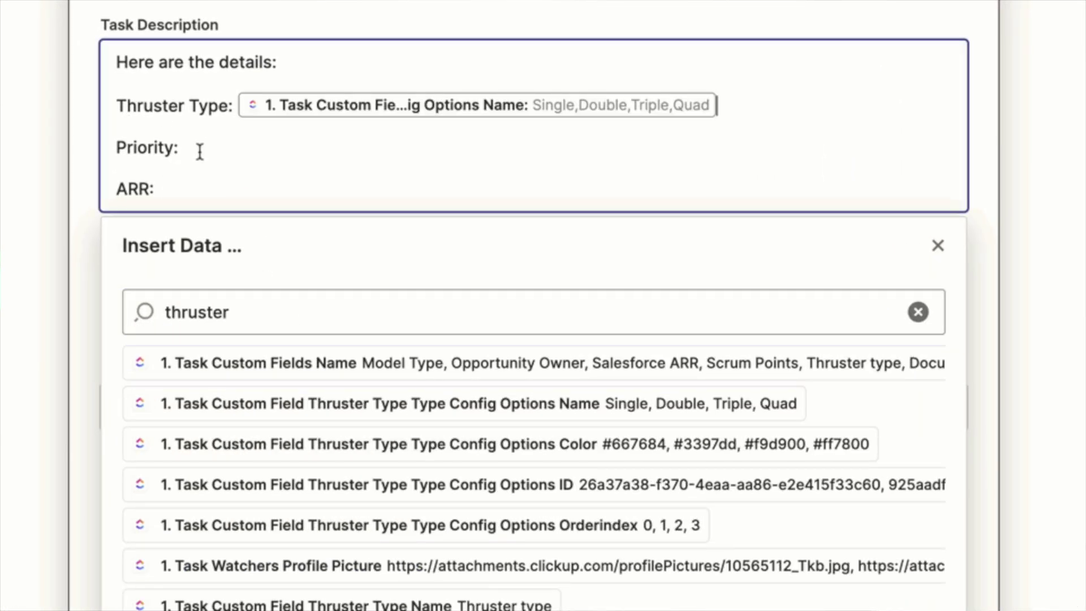
Insert the task Priority pill after 'Priority:' and the Salesforce ARR name after 'ARR:'
double_click(197, 312)
text(priority)
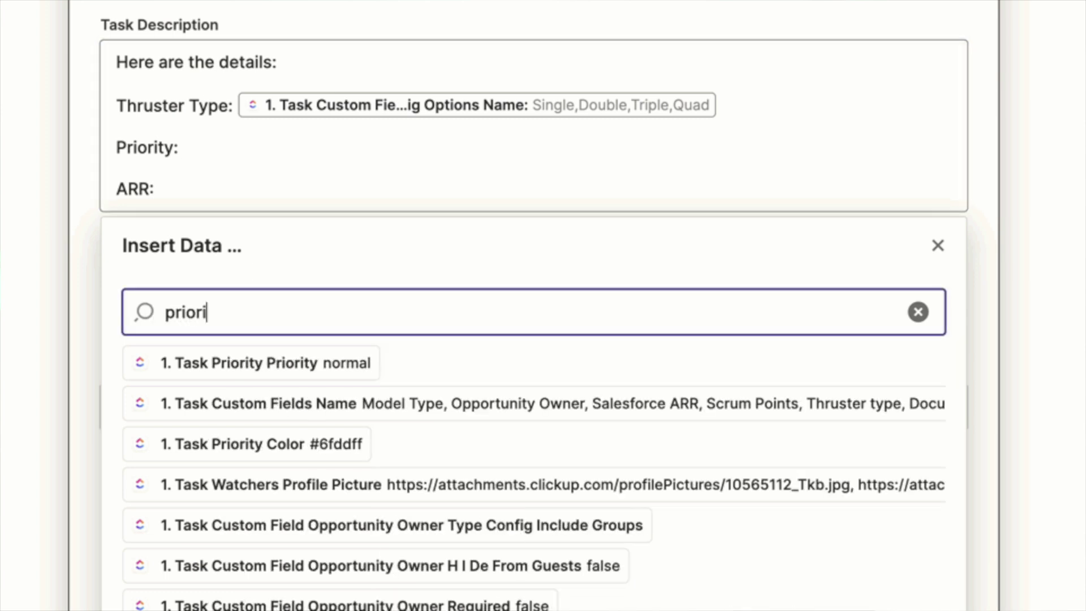
click(219, 360)
click(182, 191)
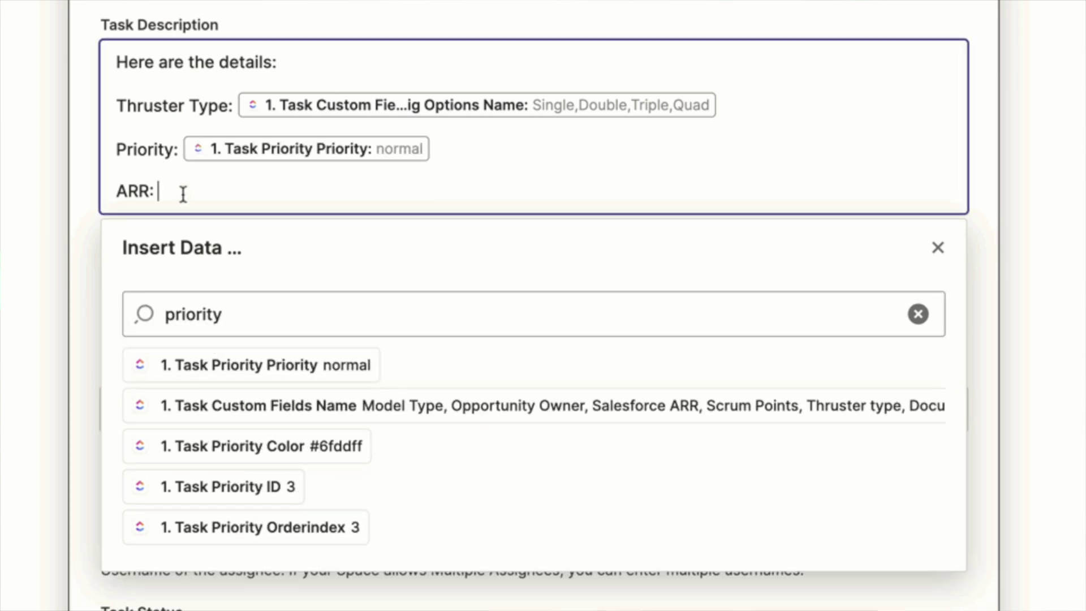
drag(238, 315, 146, 315)
text(salesforce)
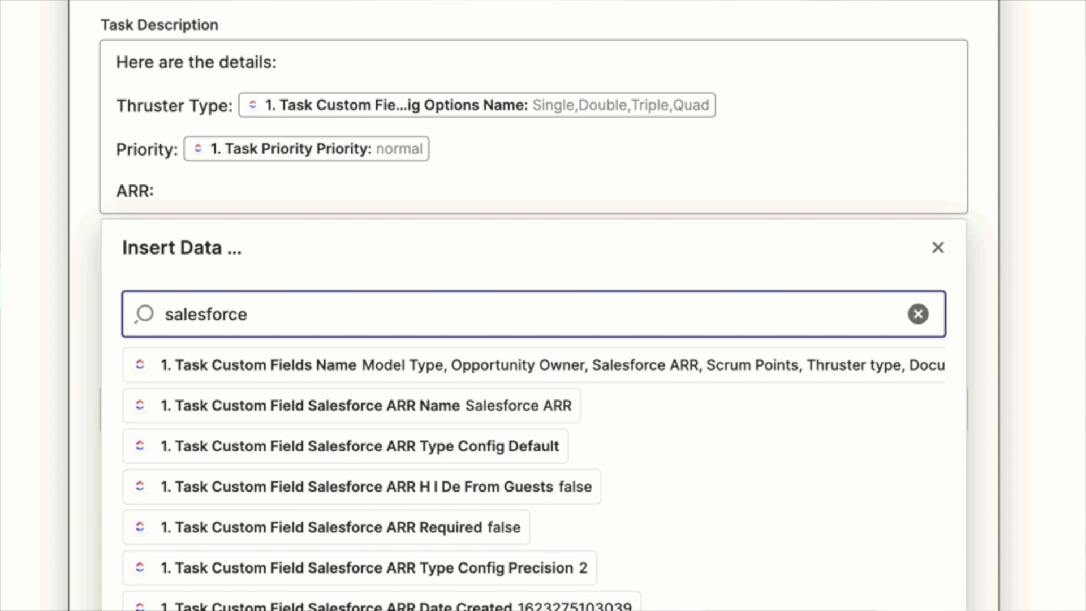
click(374, 407)
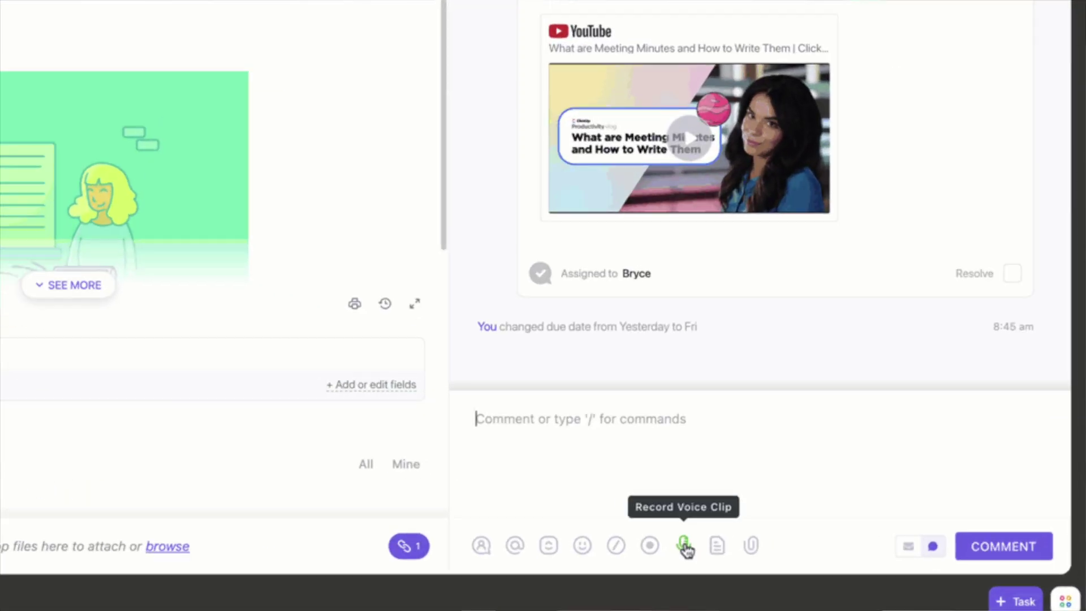
Post a comment with a 5-second voice clip, mentioning a teammate with 'Please see above message!'
click(777, 560)
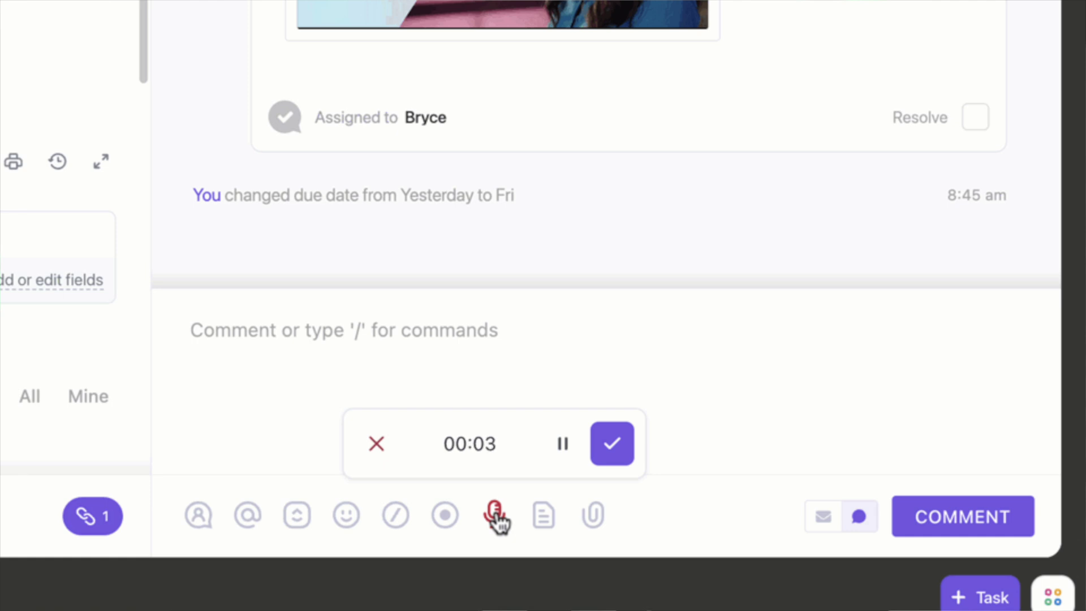
click(611, 450)
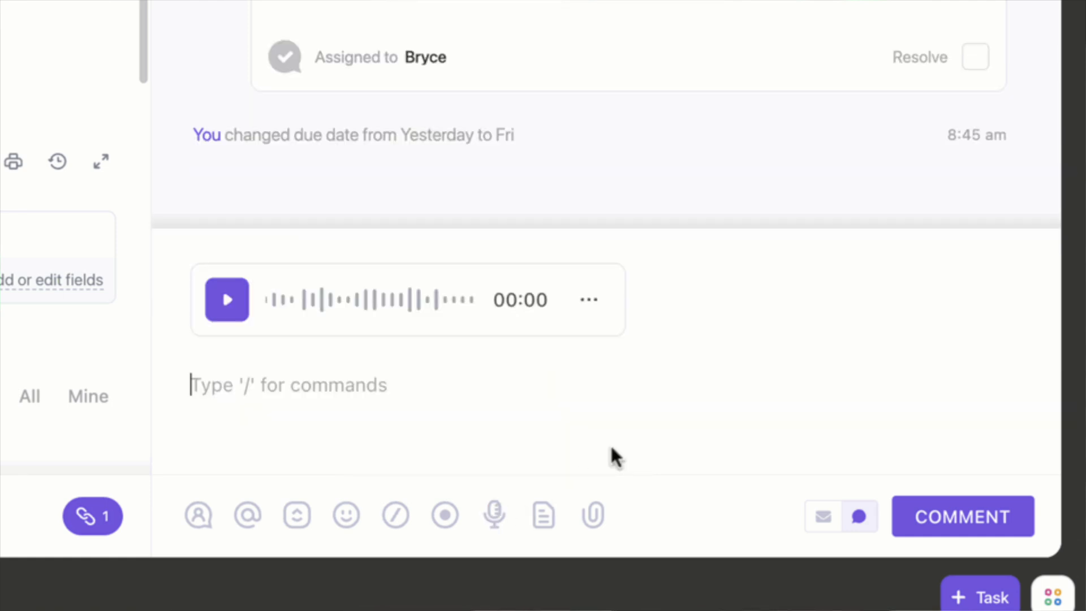
text(@Harrison)
key(Return)
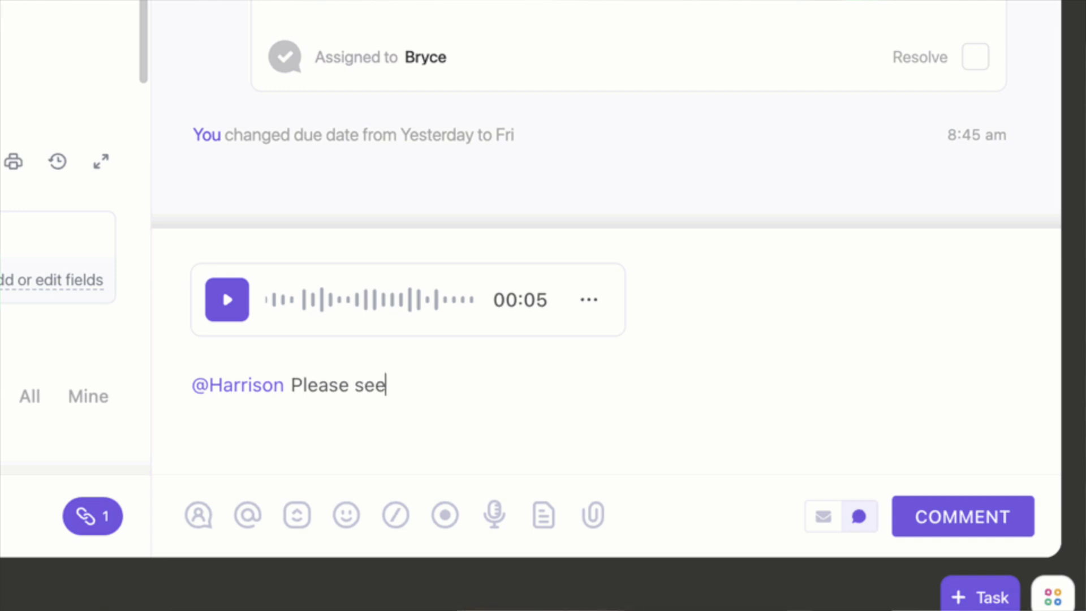
click(905, 512)
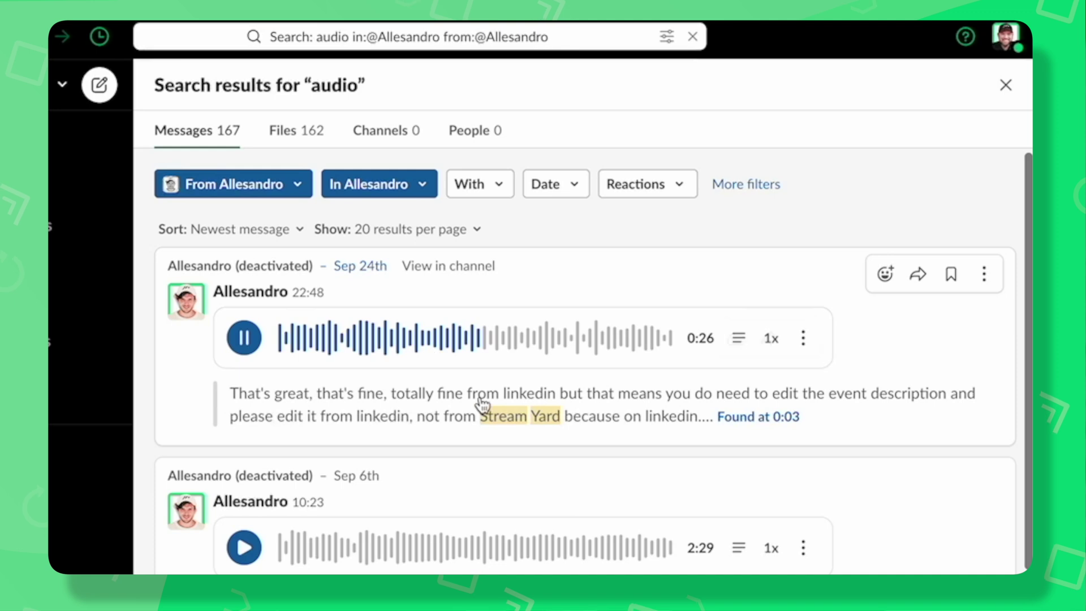
Open the audio message found at 0:03 in its thread and view its full transcript
click(749, 419)
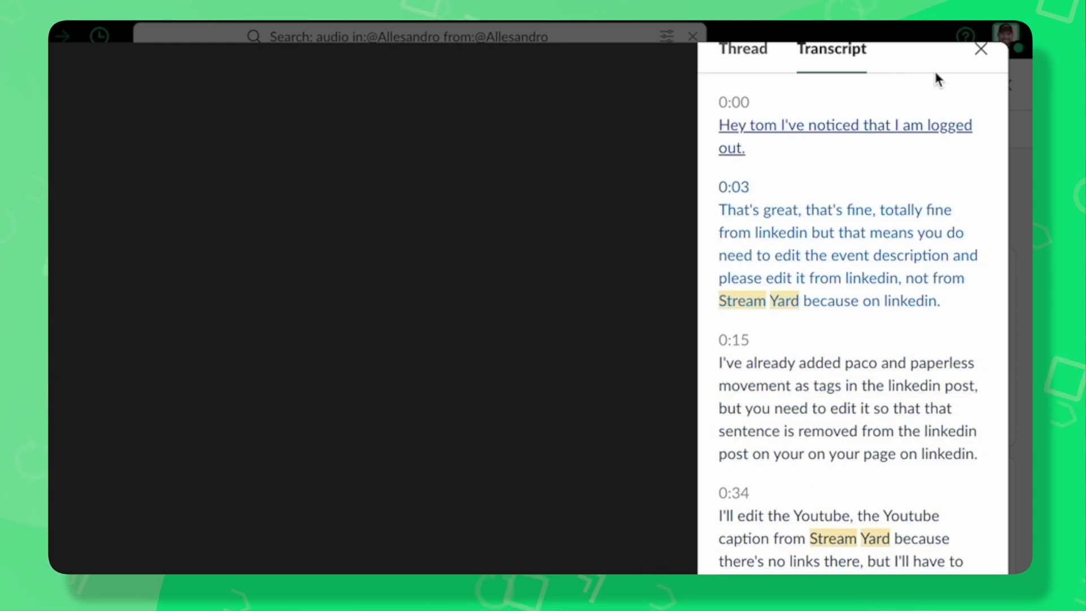
click(750, 66)
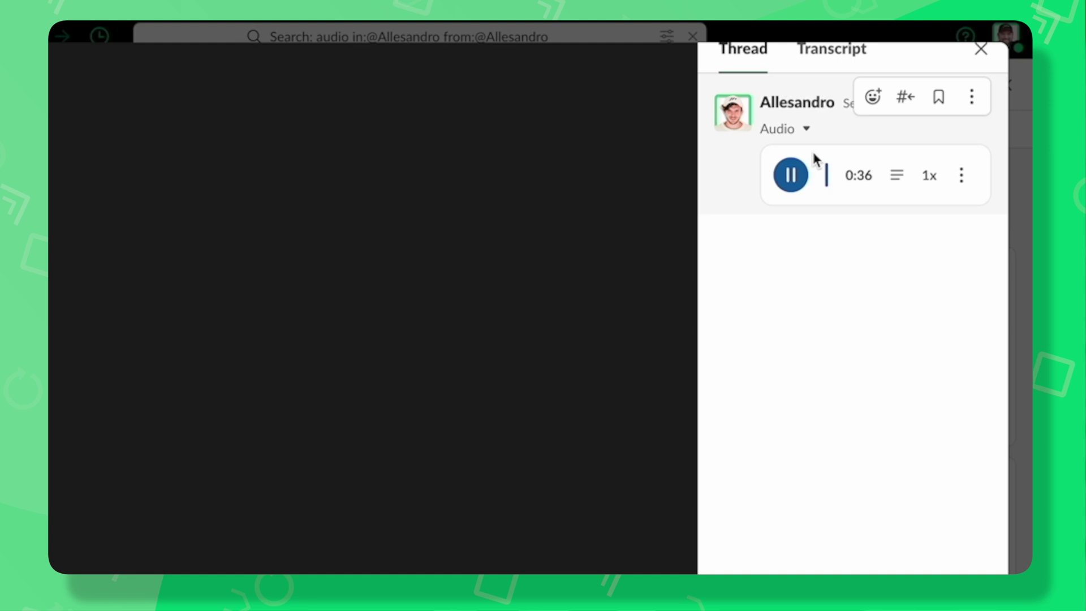
click(897, 180)
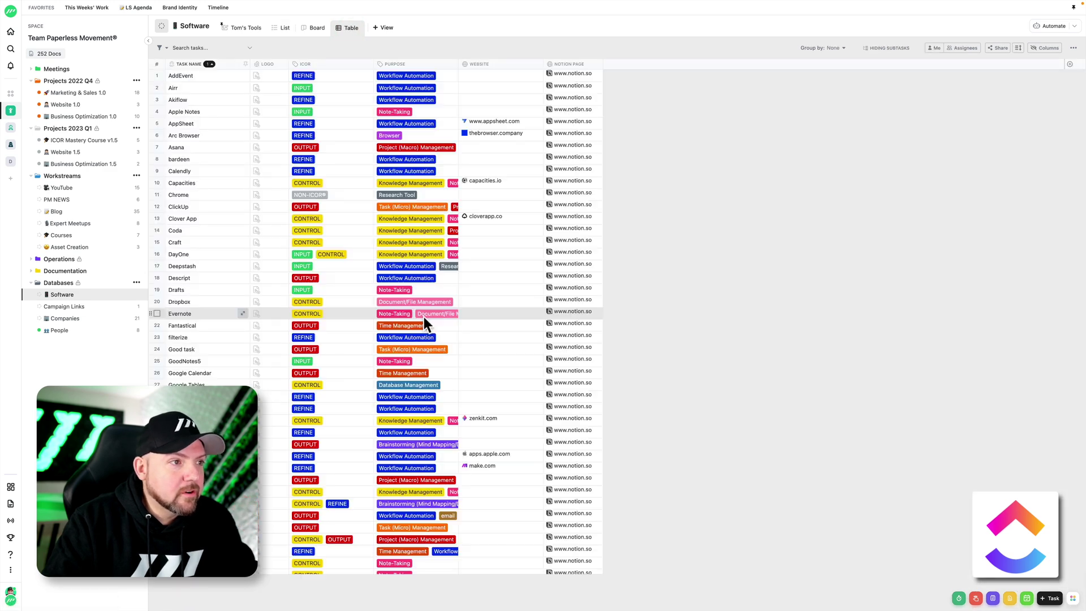
Widen the Purpose column to show all its tags, then tighten the Purpose and Website borders
drag(459, 64, 550, 64)
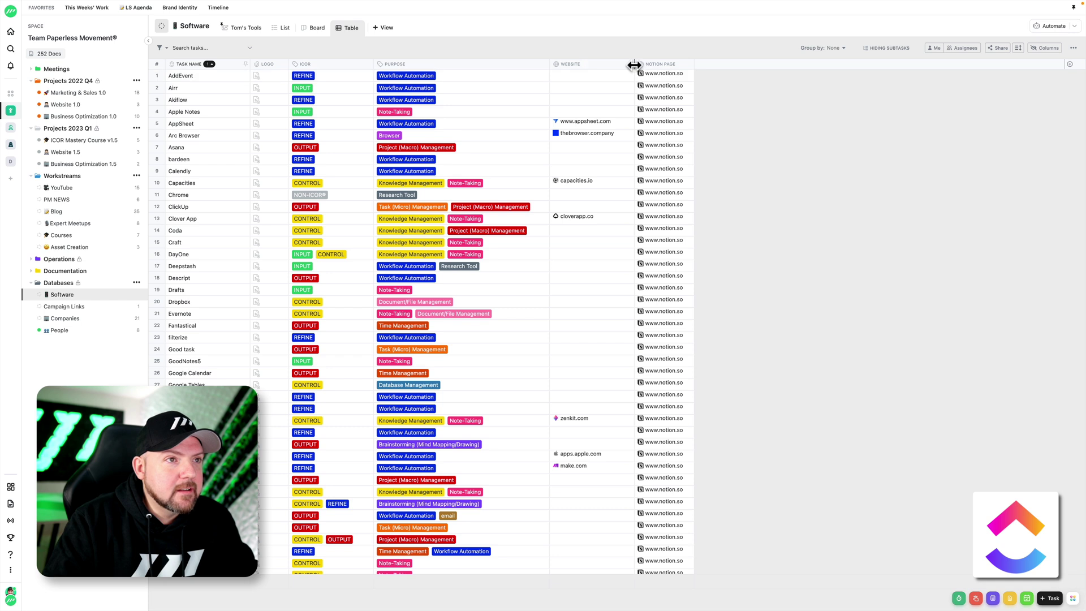
mouse_move(635, 64)
mouse_down()
mouse_move(610, 66)
mouse_move(624, 67)
mouse_up()
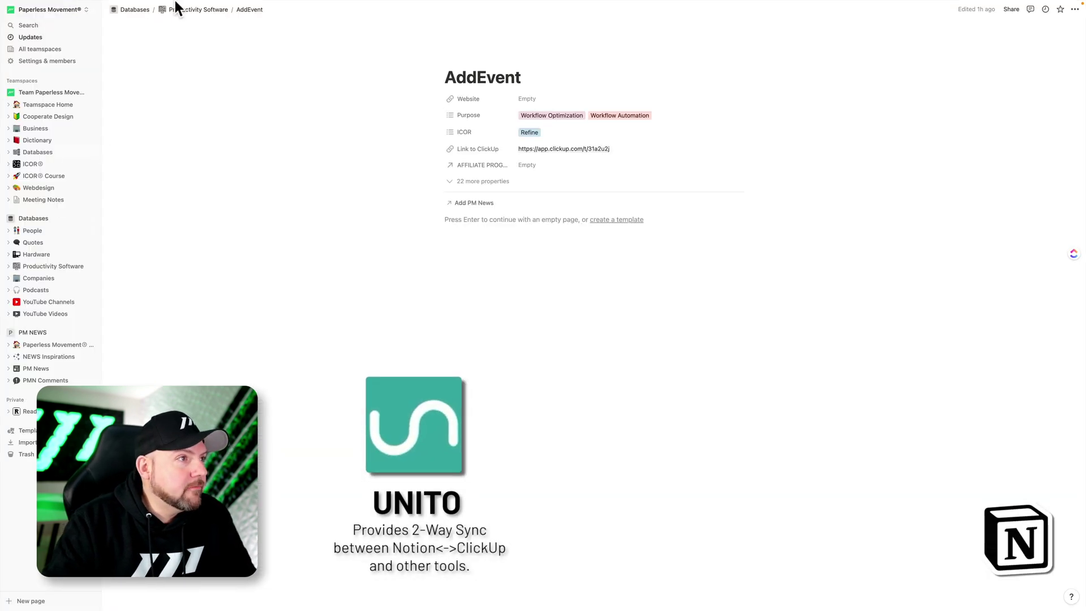
Open Notion's 72-tool Productivity Software database from the breadcrumb, then return to ClickUp
click(190, 11)
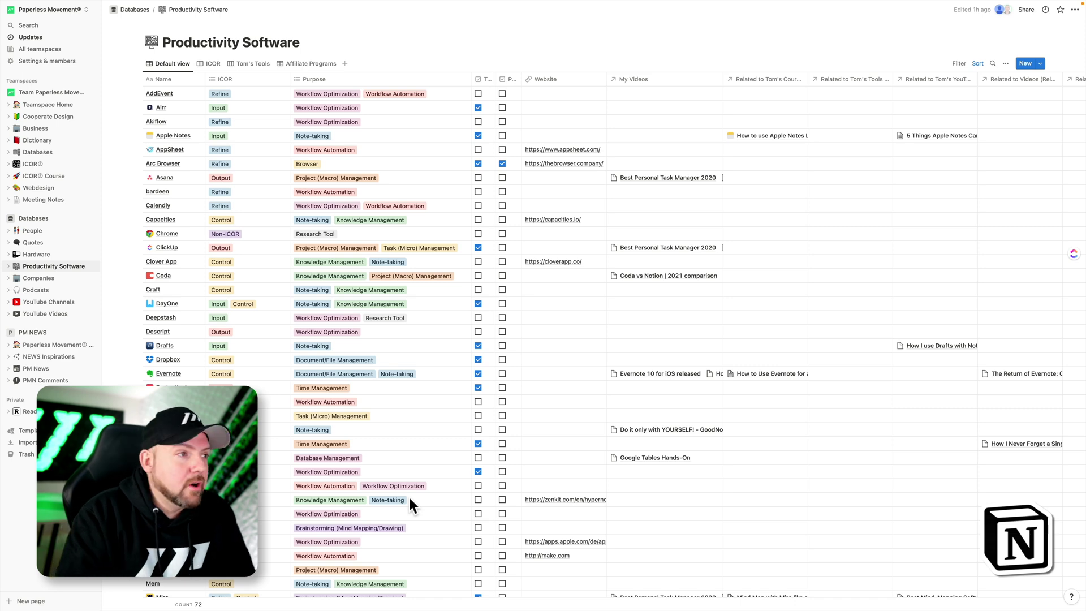
key(super+Tab)
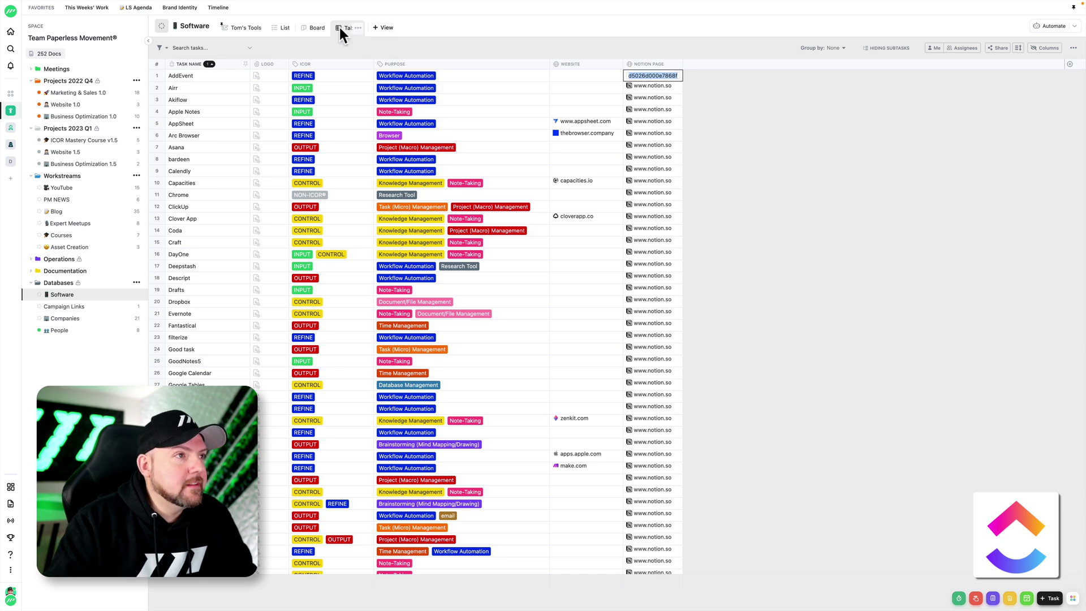
Add a Board view of the Software database grouped by the ICOR custom field
click(423, 85)
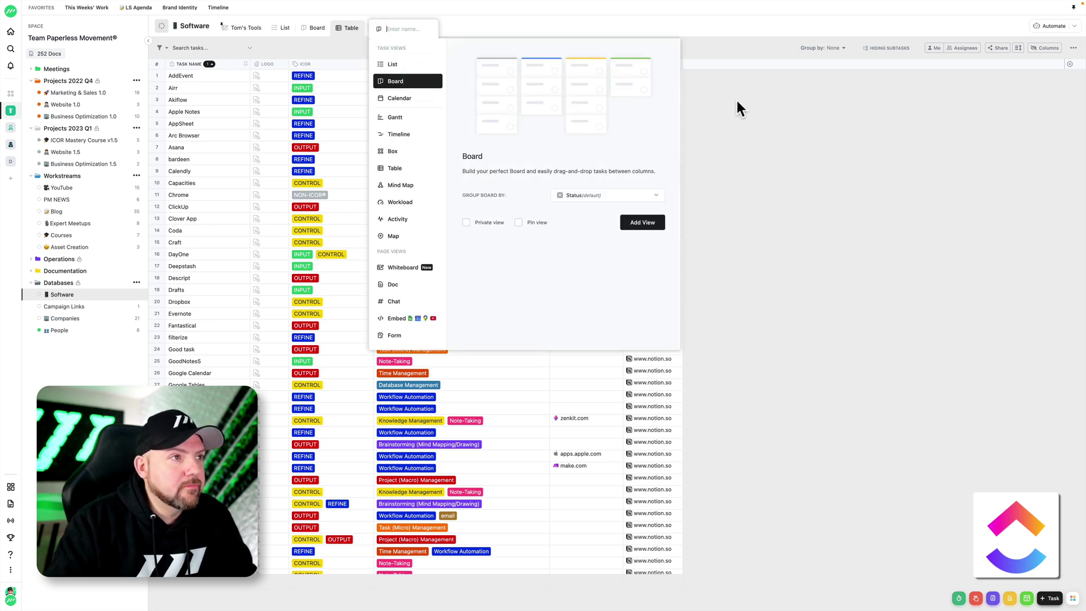
click(664, 215)
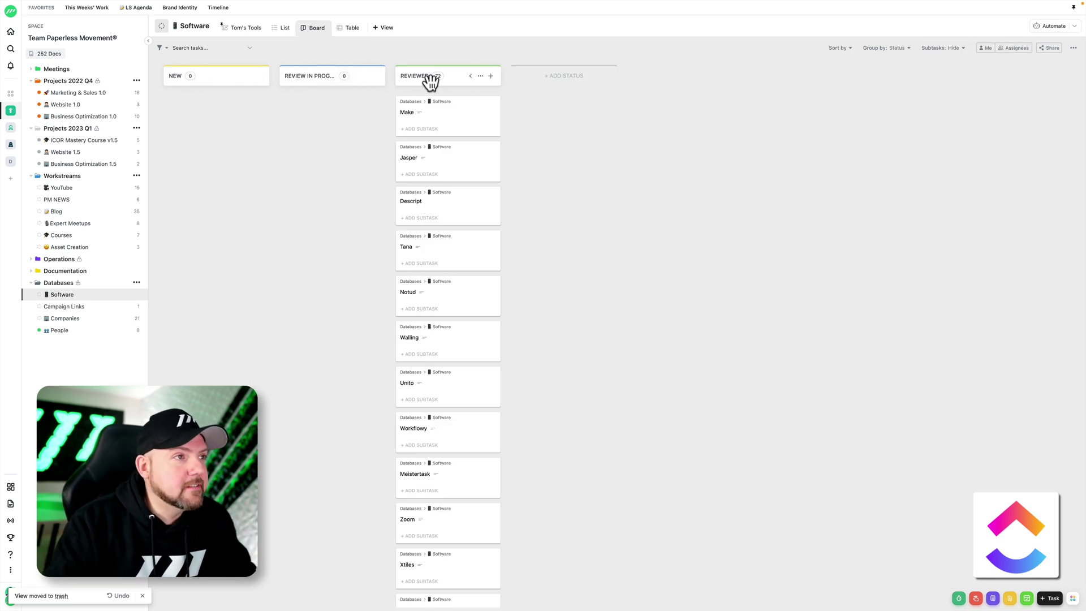
click(904, 47)
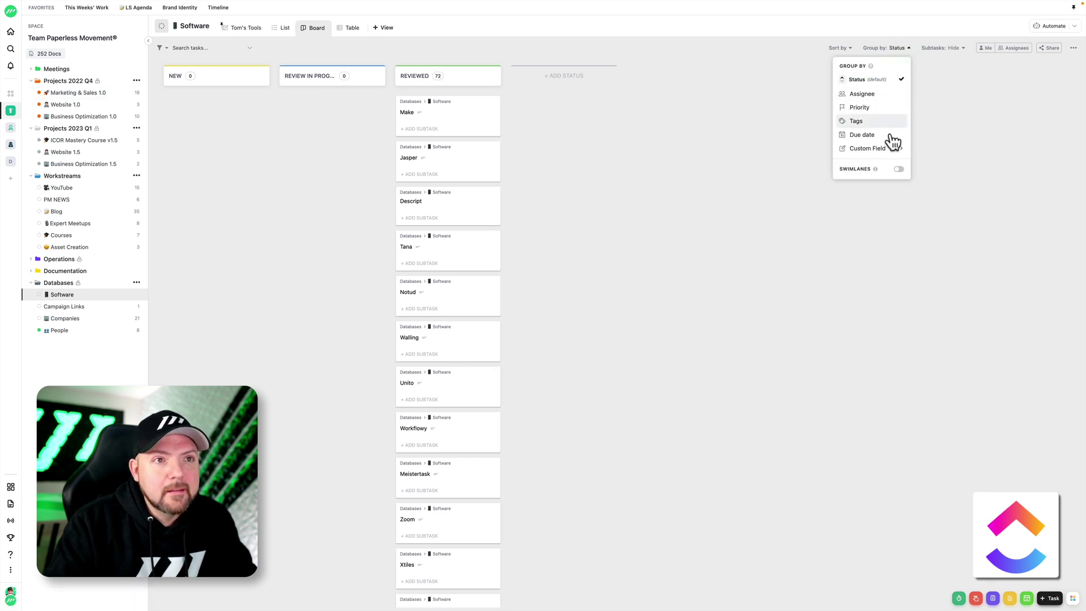
click(898, 150)
click(962, 152)
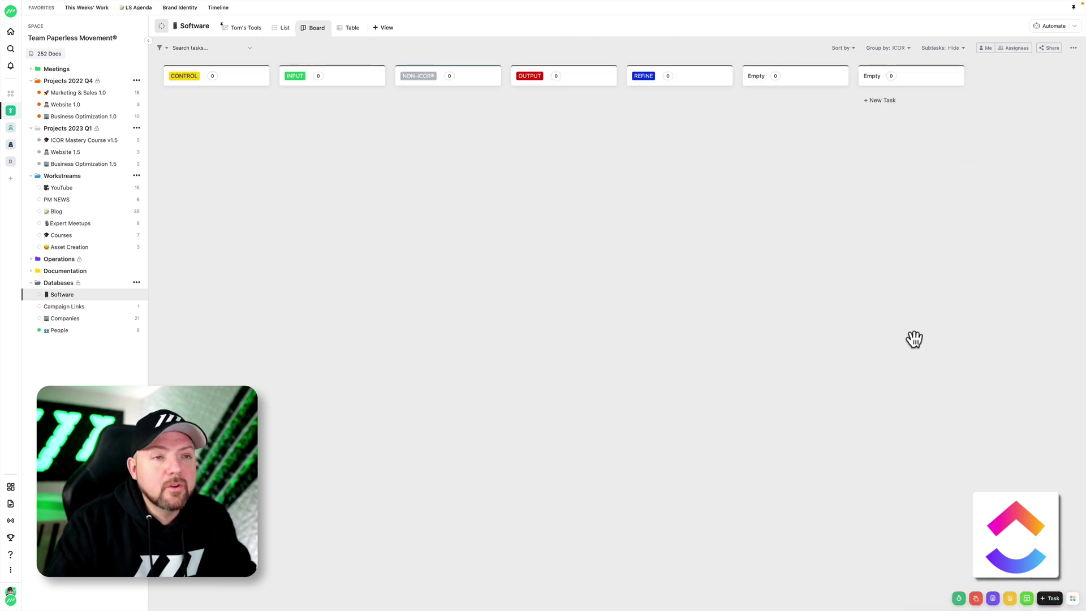
Include closed tasks on the board through the view settings
click(1073, 49)
click(1069, 115)
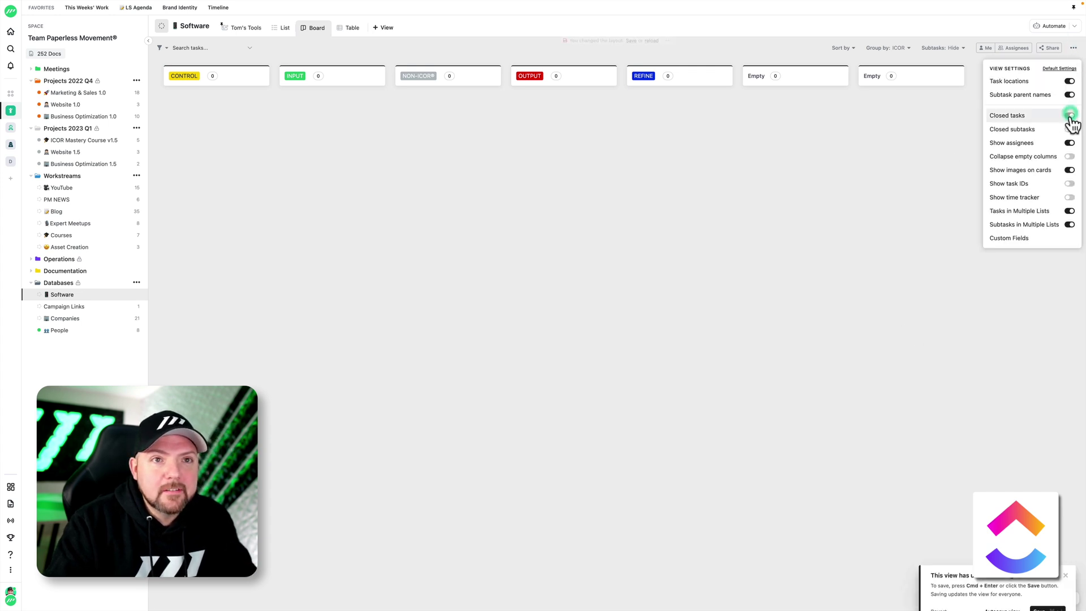
click(914, 215)
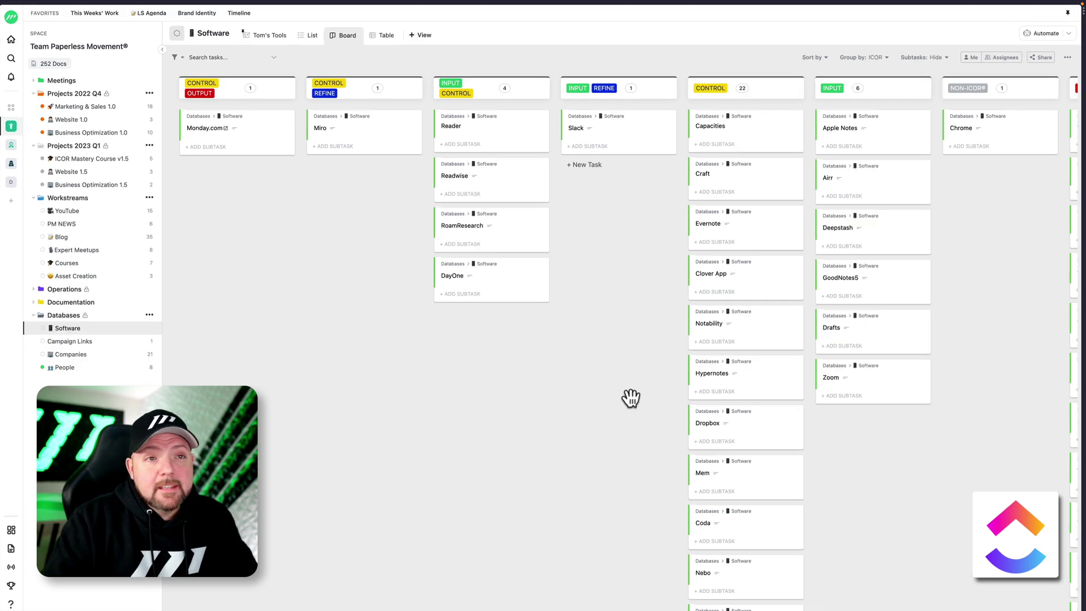
click(880, 59)
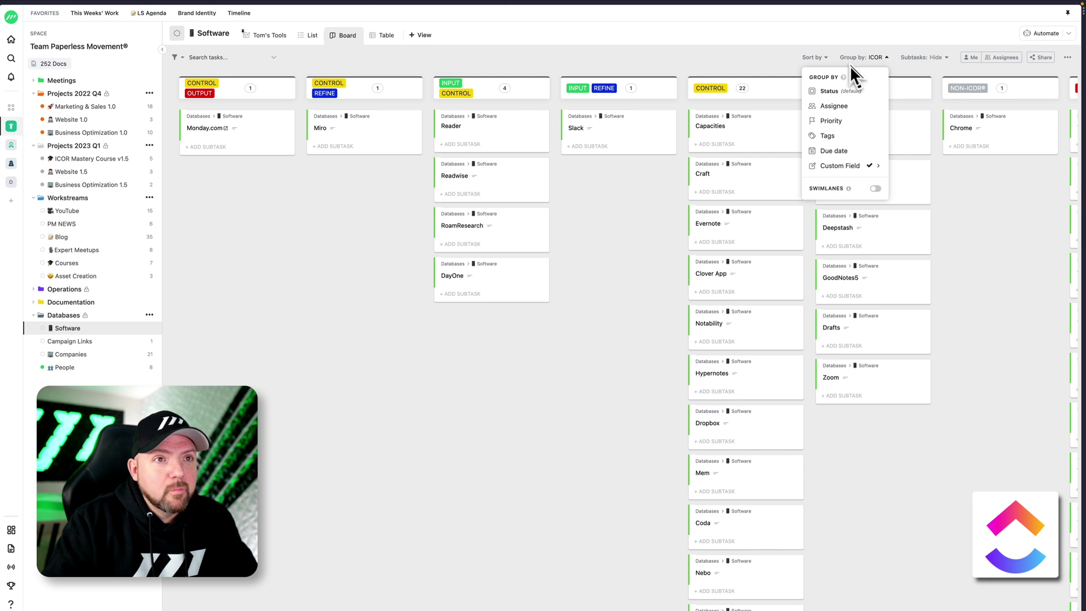
mouse_move(850, 189)
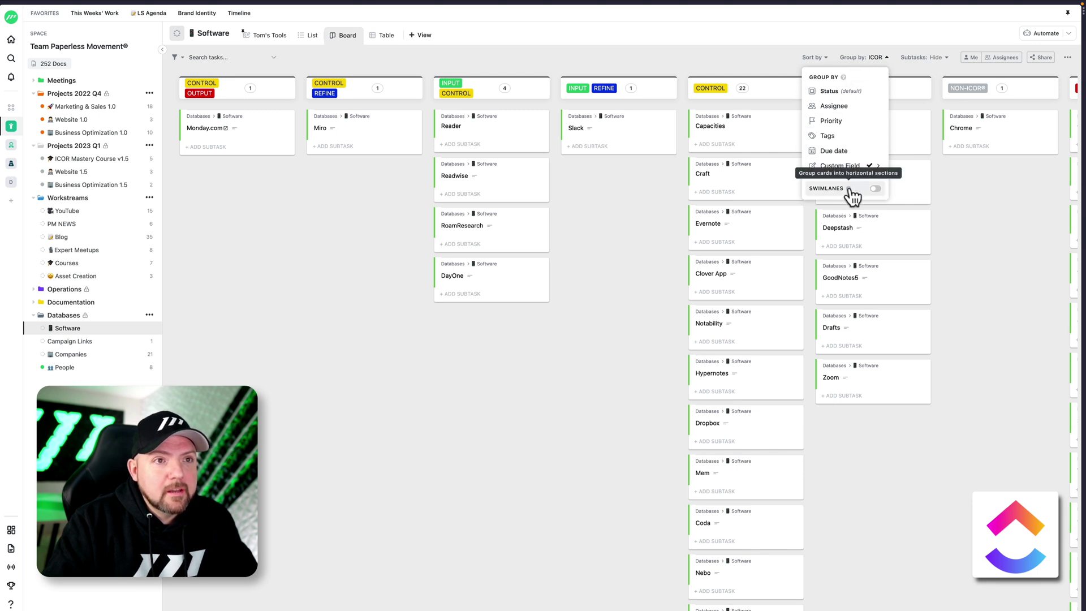
click(875, 189)
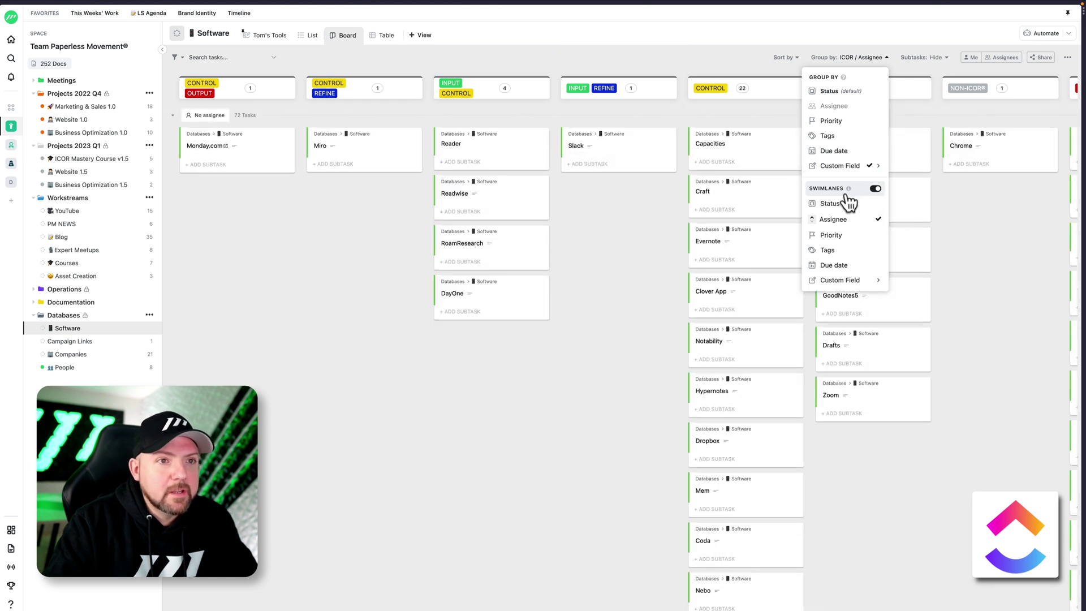
mouse_move(853, 278)
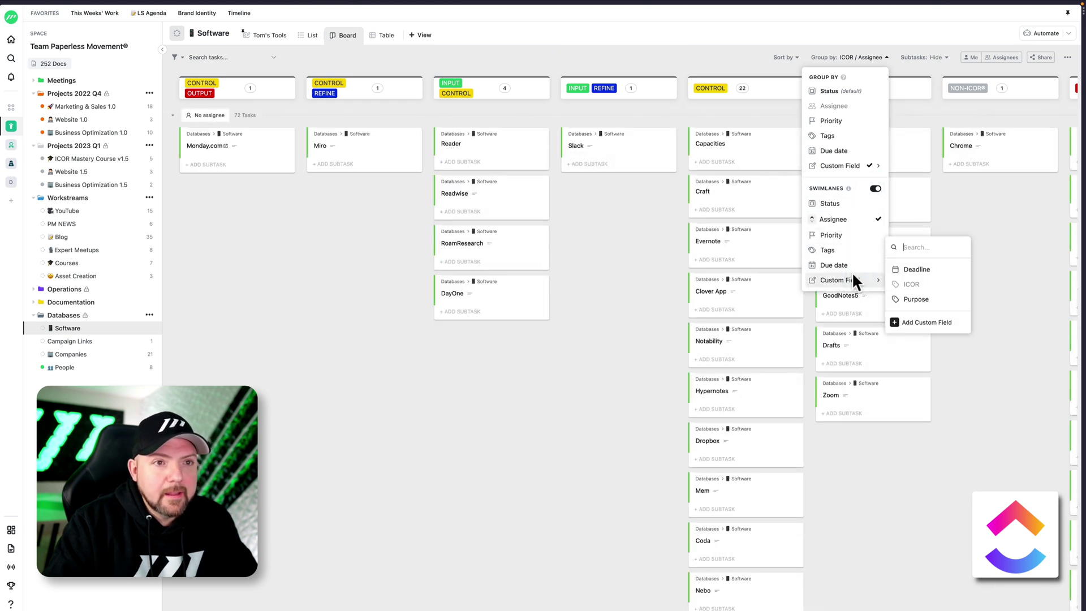
click(934, 298)
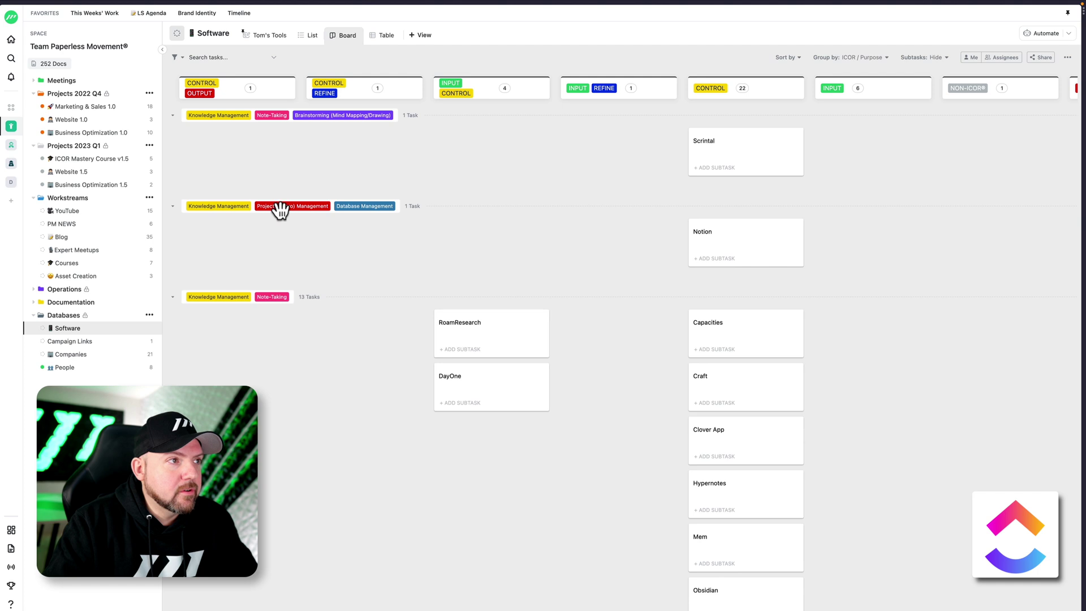
Collapse the eight Purpose swimlanes, from Scrintal through Time Management
click(172, 115)
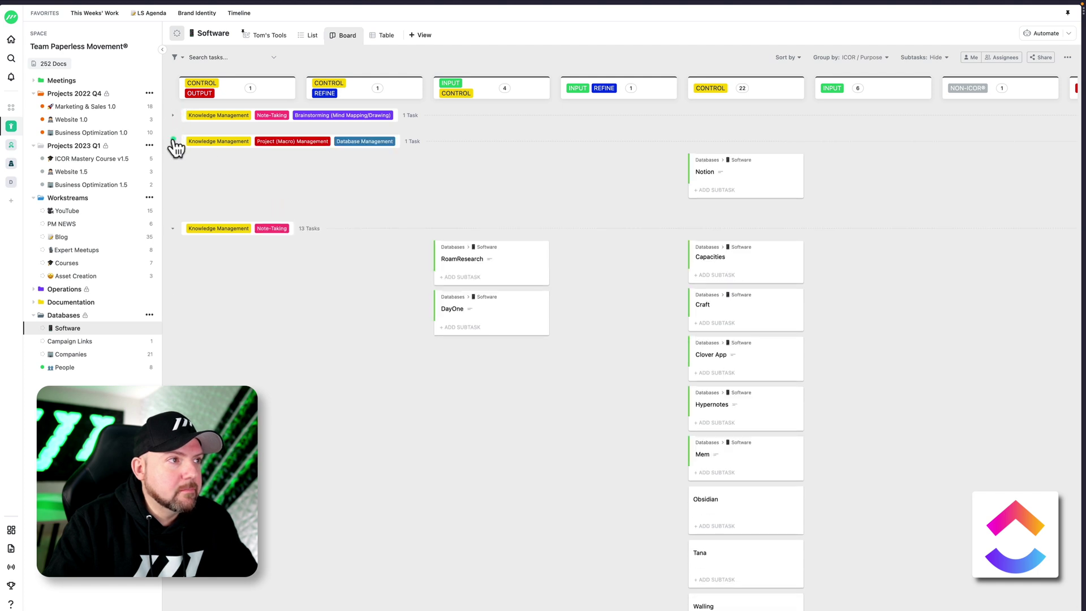
click(173, 141)
click(173, 168)
click(173, 193)
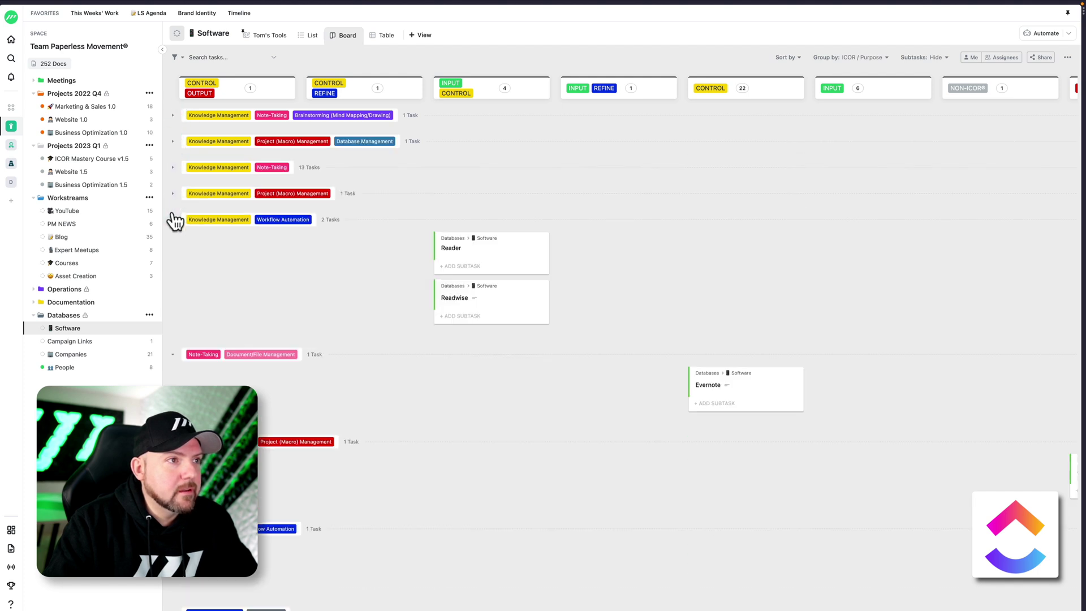
click(173, 220)
click(172, 245)
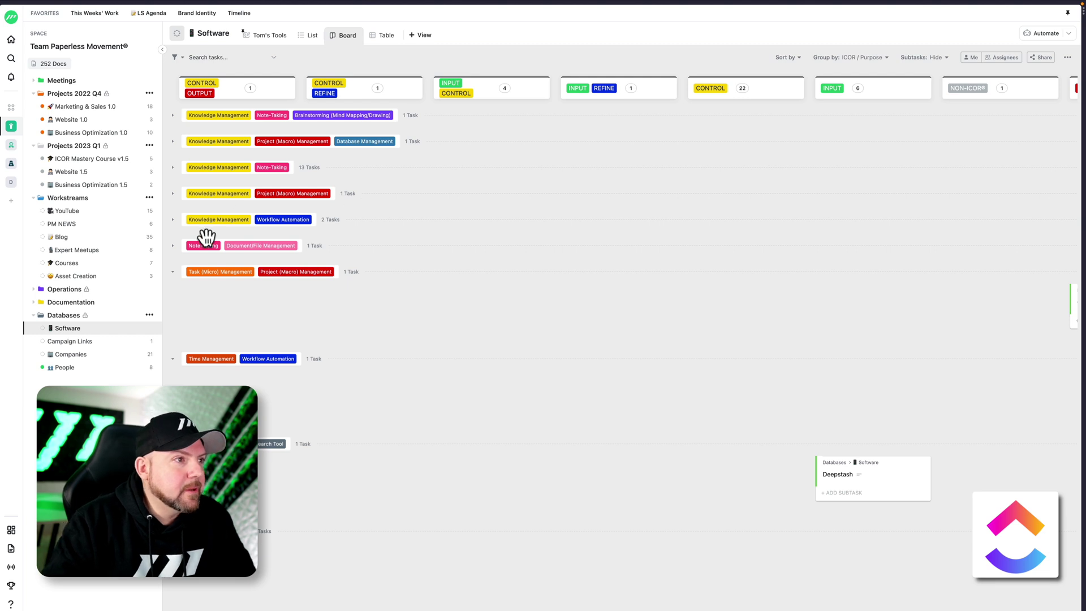
click(173, 272)
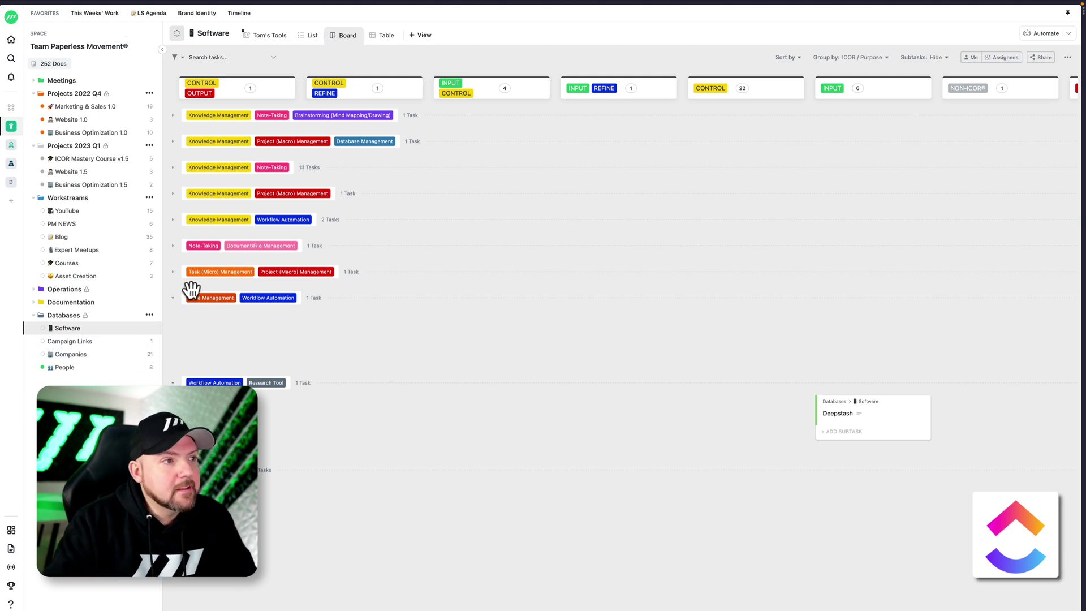
click(173, 298)
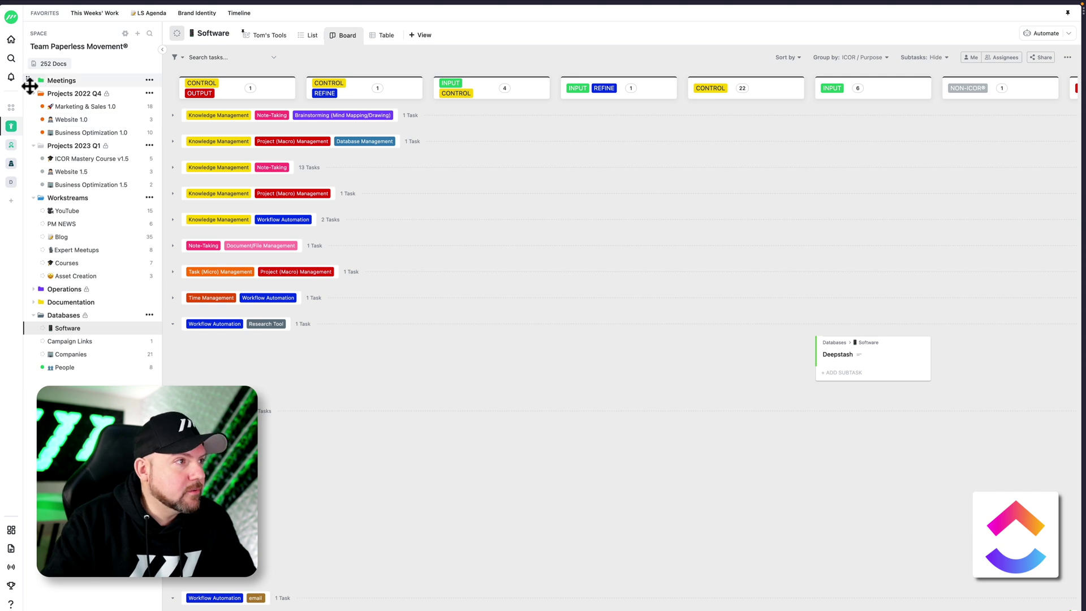
Fold away the Projects 2022 Q4, Projects 2023 Q1 and Workstreams sidebar folders
click(34, 94)
click(34, 107)
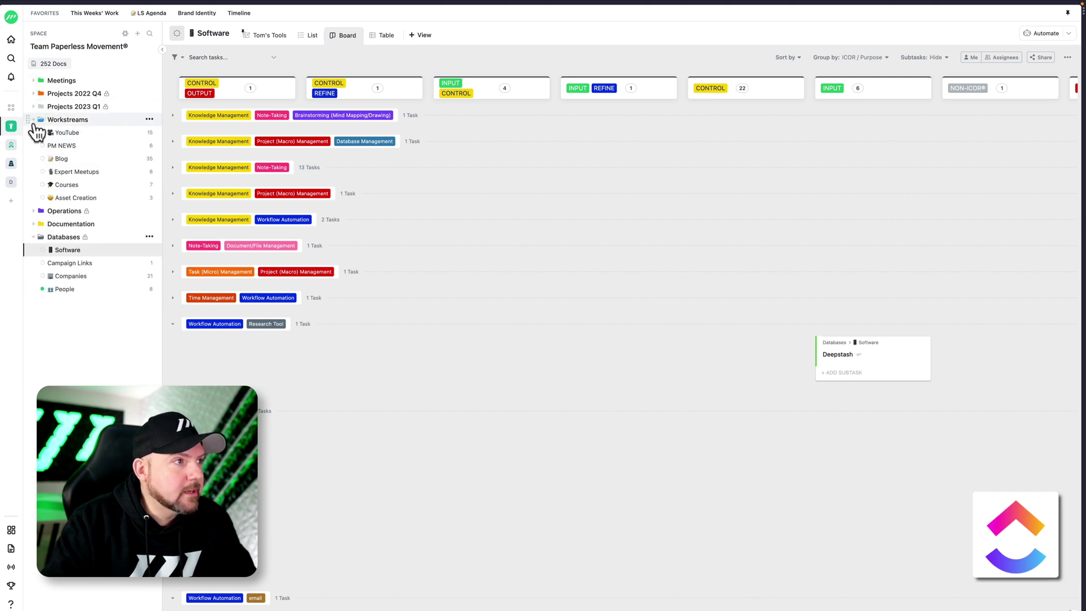
click(35, 120)
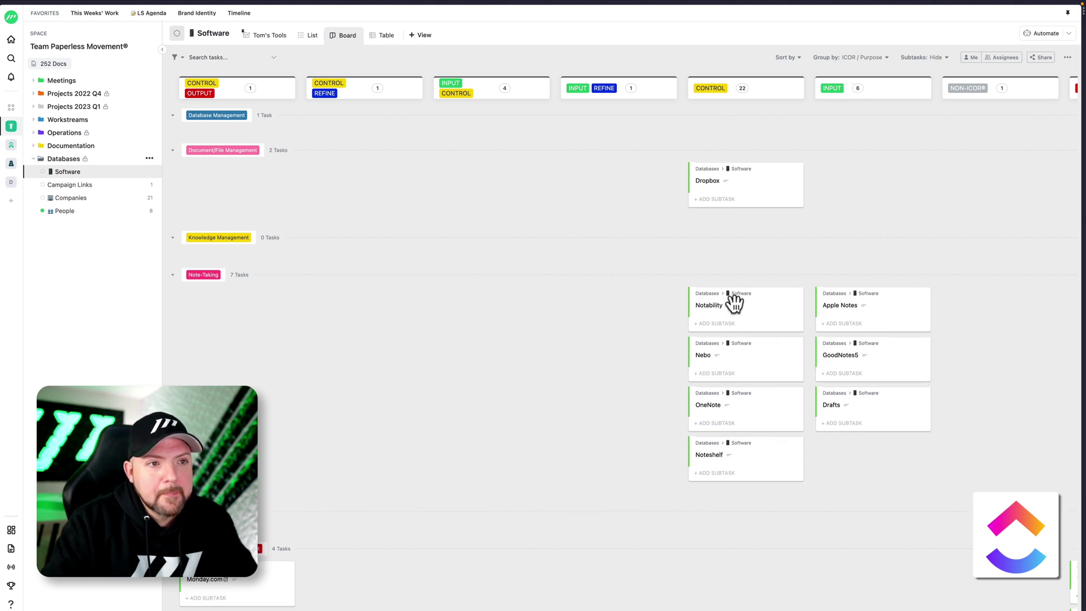
Move Notability to Input and Apple Notes into Knowledge Management, then switch to Notion
drag(729, 310, 974, 389)
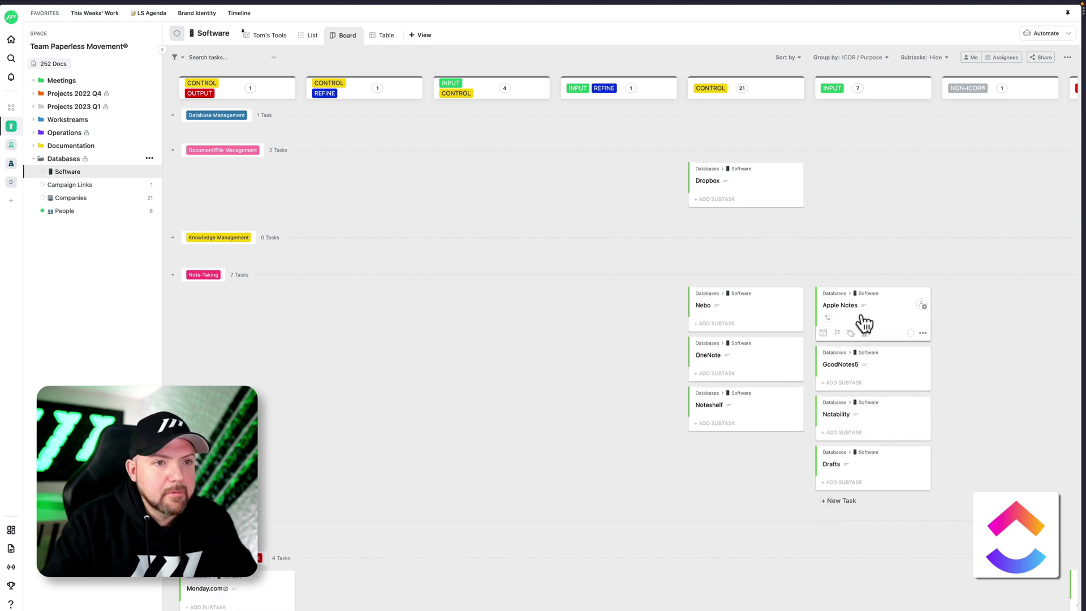
drag(886, 313, 880, 258)
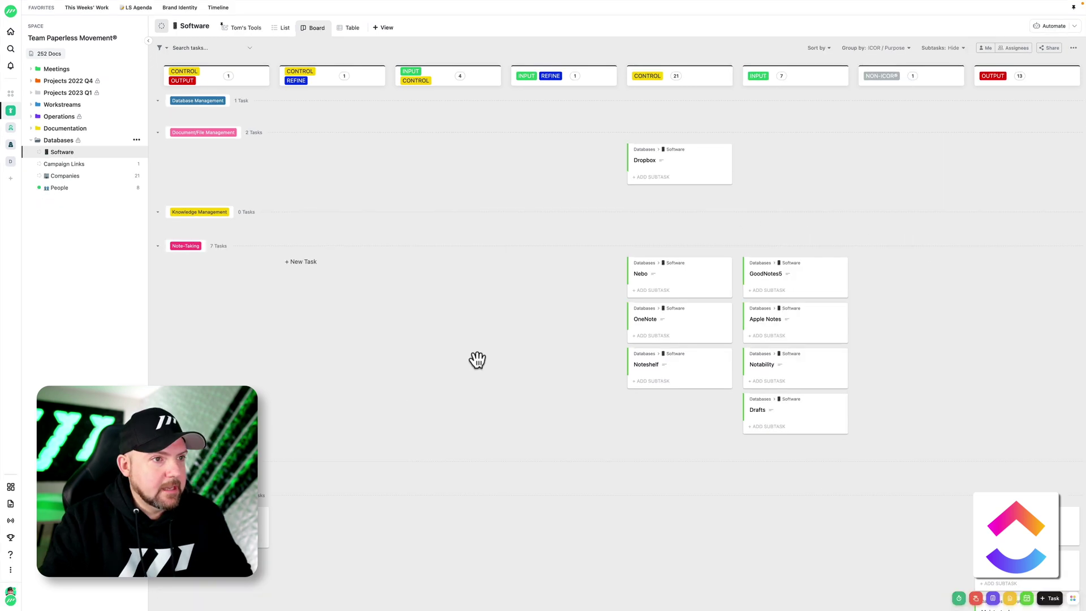
key(super+Tab)
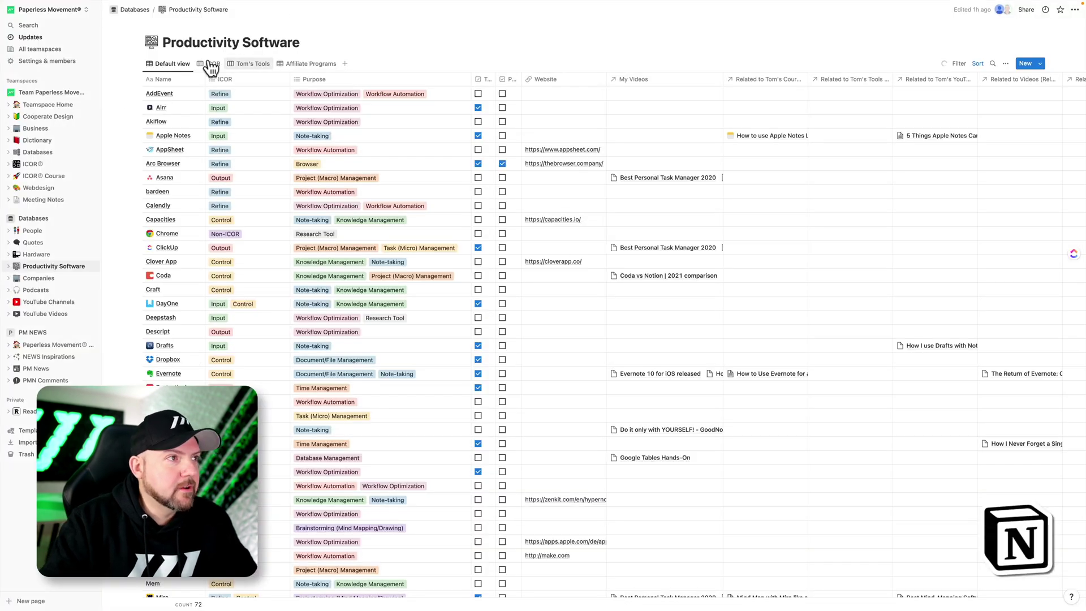
Switch Notion's Productivity Software database to its ICOR board view
click(211, 67)
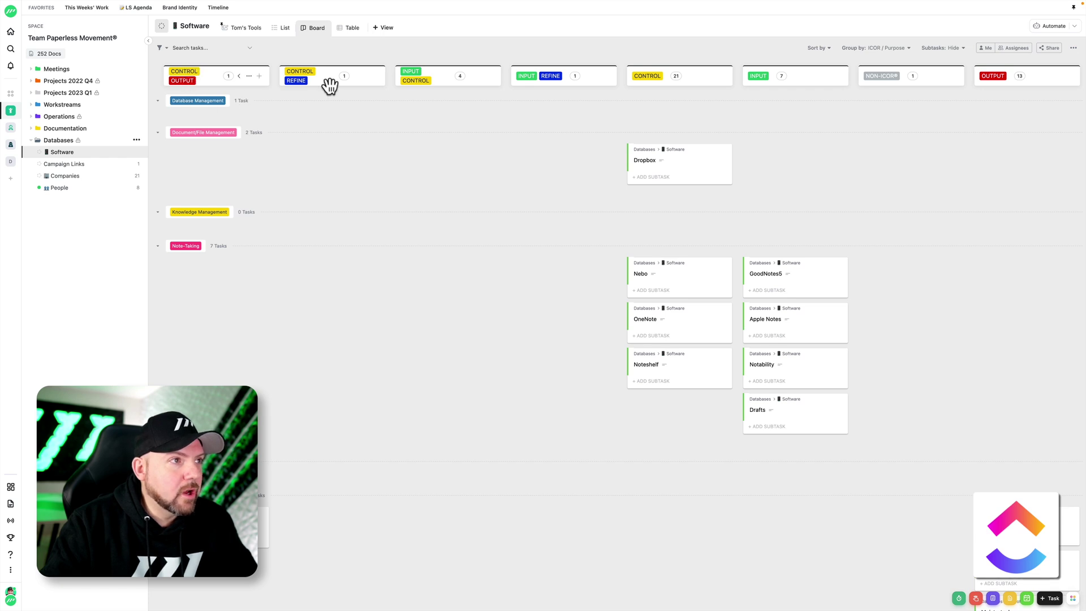
Check the Software board's Group by settings, leave them unchanged, and switch to Notion
drag(313, 72, 351, 72)
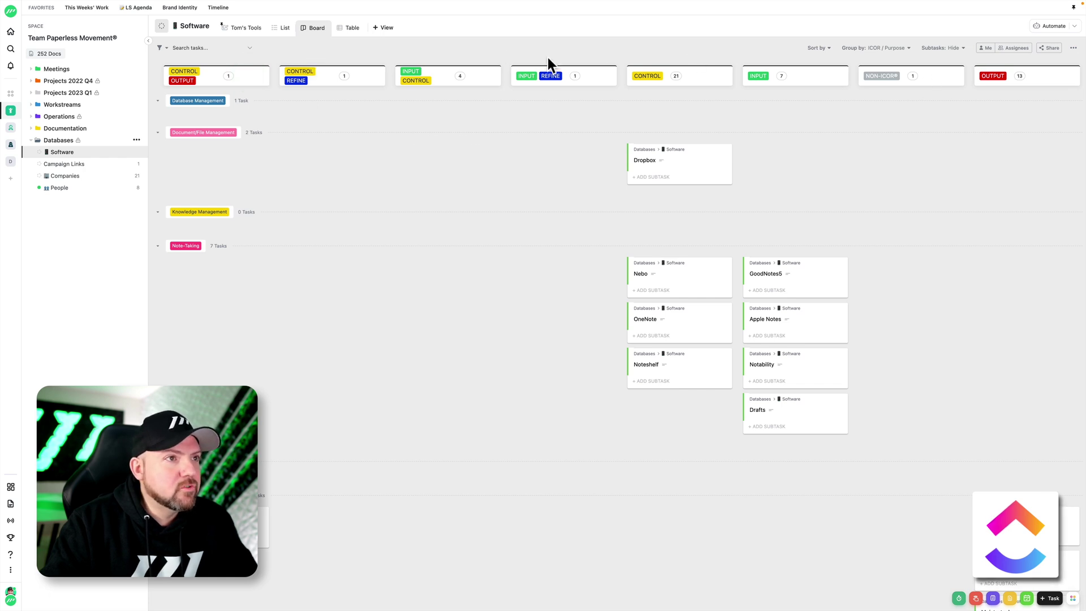
click(895, 50)
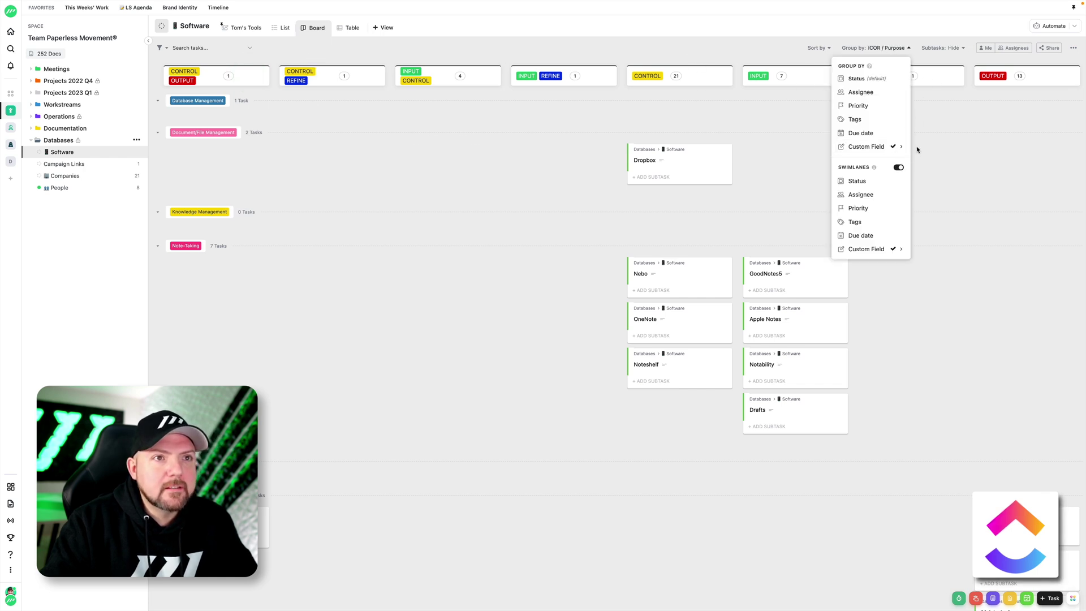
click(979, 142)
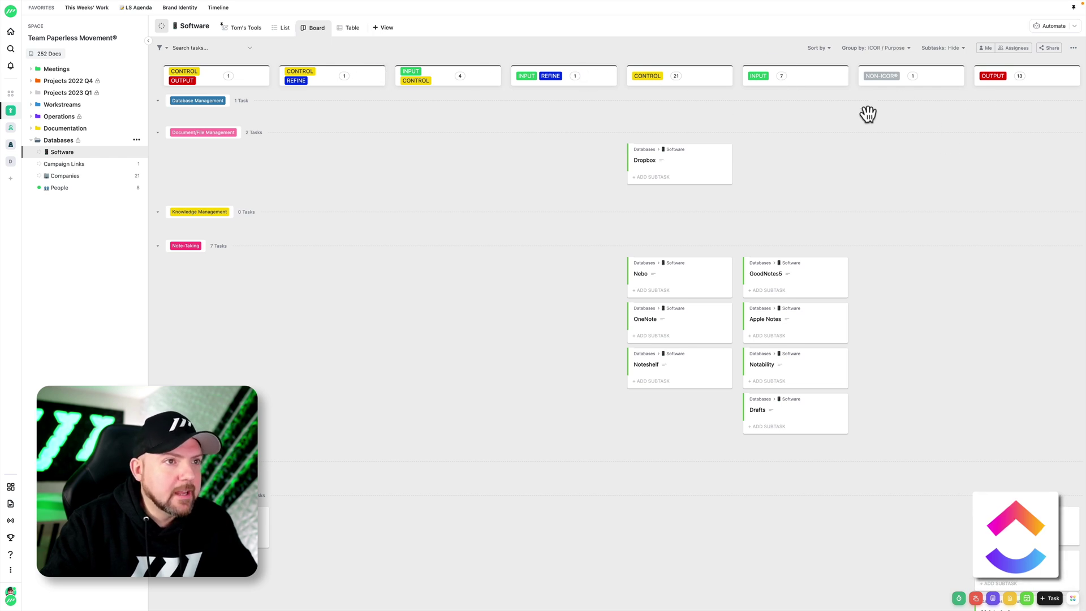
mouse_move(660, 161)
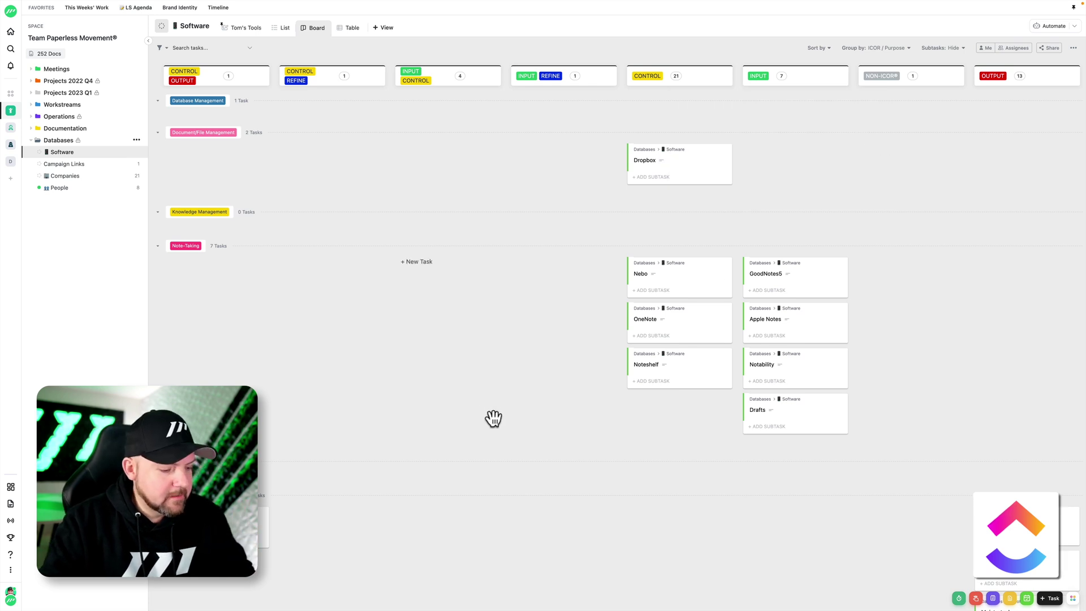
key(super+Tab)
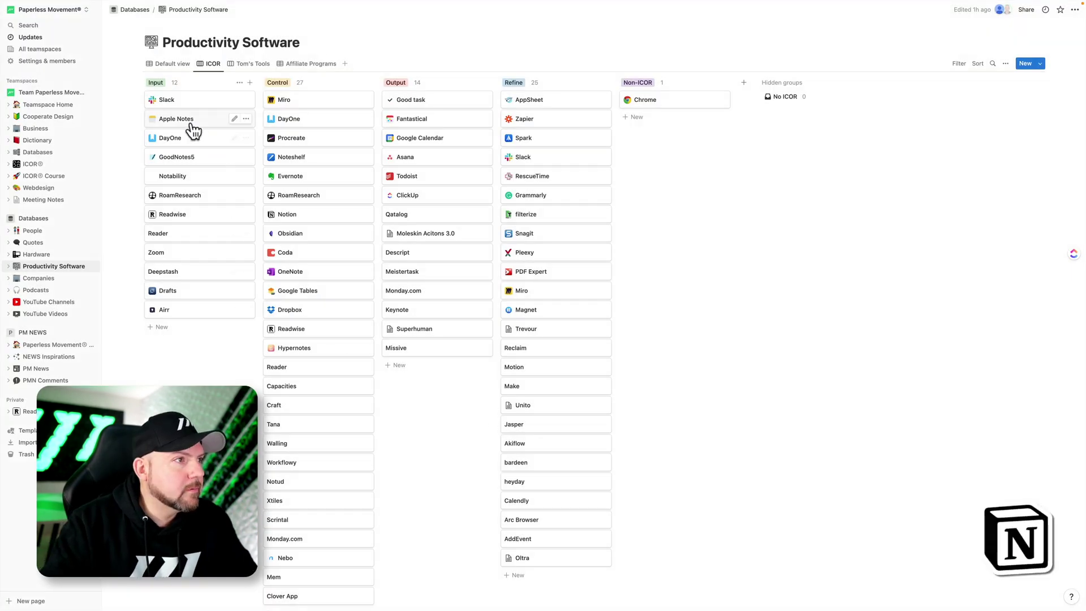
Add Control to Apple Notes' ICOR property alongside Input
click(191, 125)
click(679, 96)
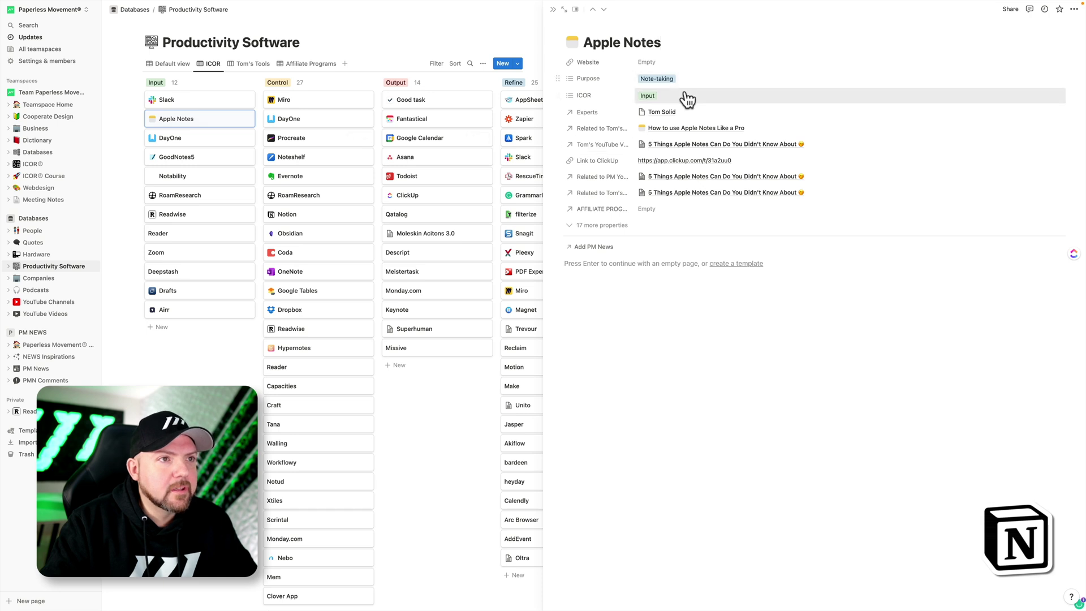
click(673, 137)
click(759, 400)
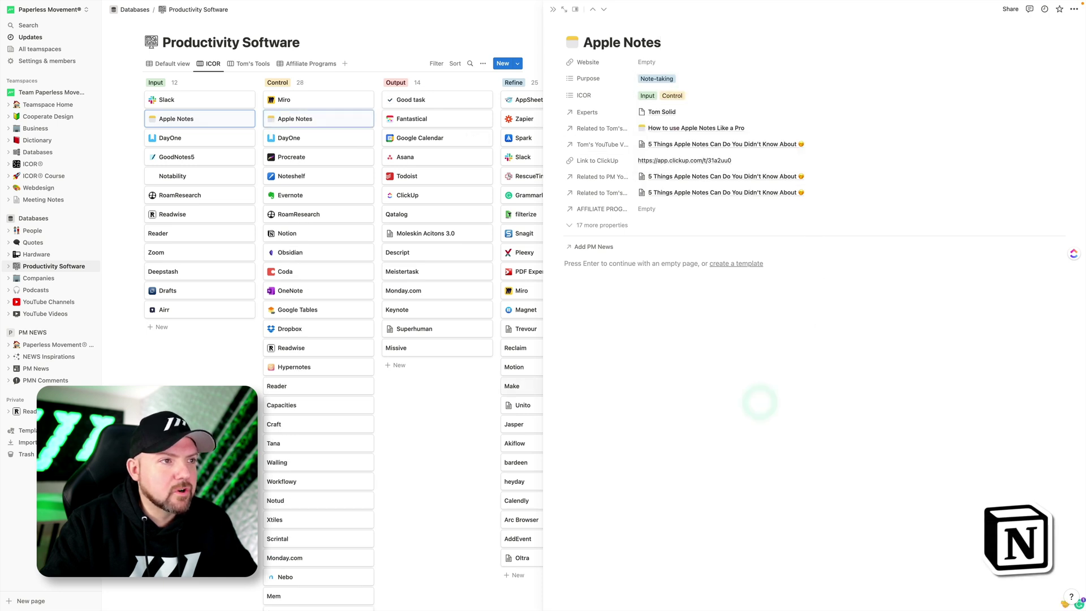
key(Escape)
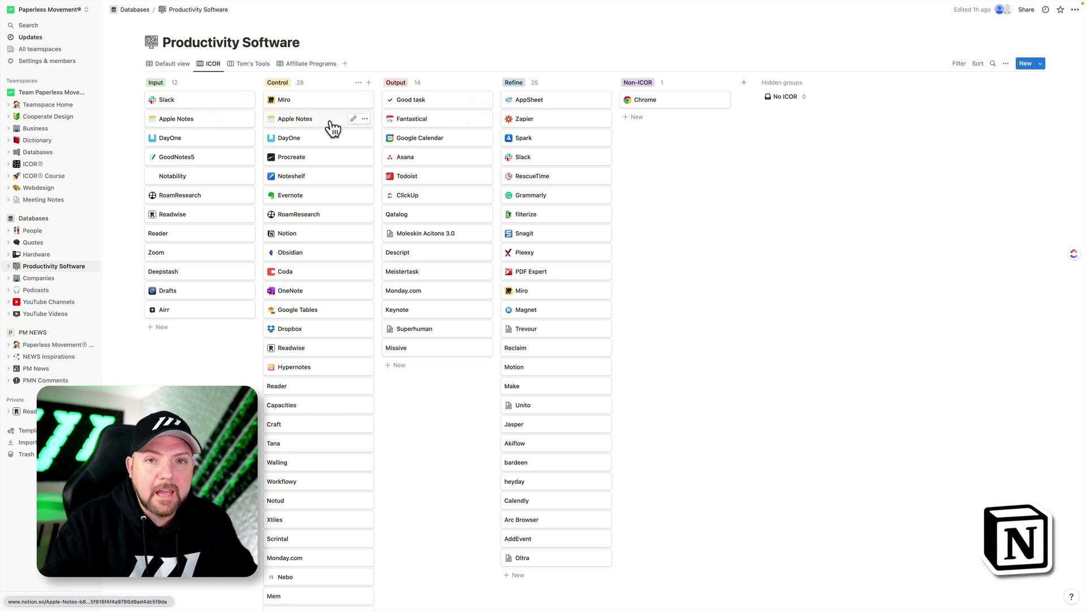
Test dragging the Apple Notes card to Output, check its ICOR values, and move it back to Control
drag(315, 126, 421, 391)
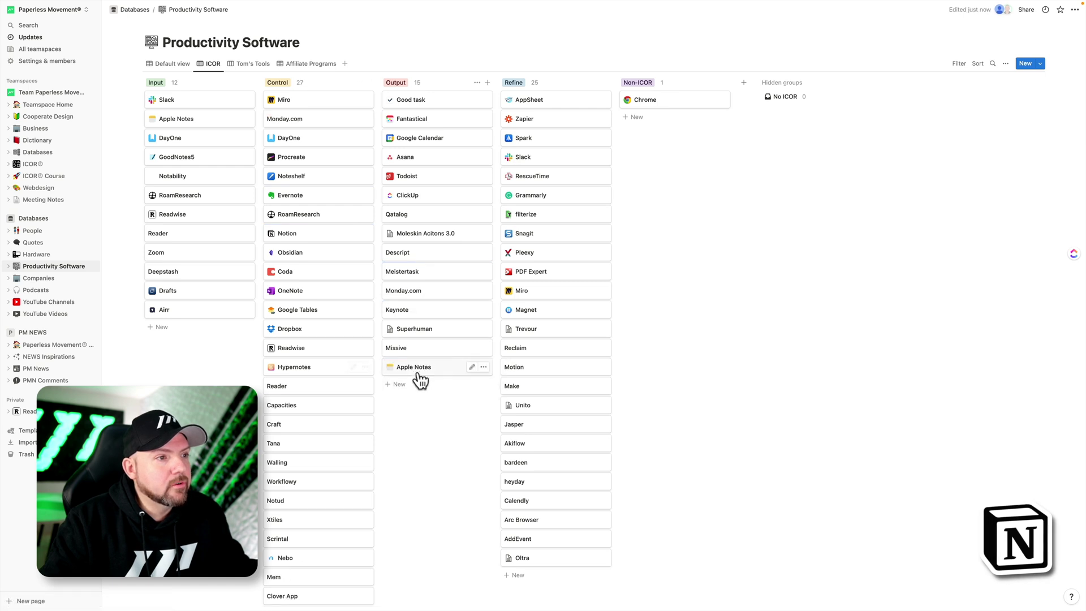
click(418, 372)
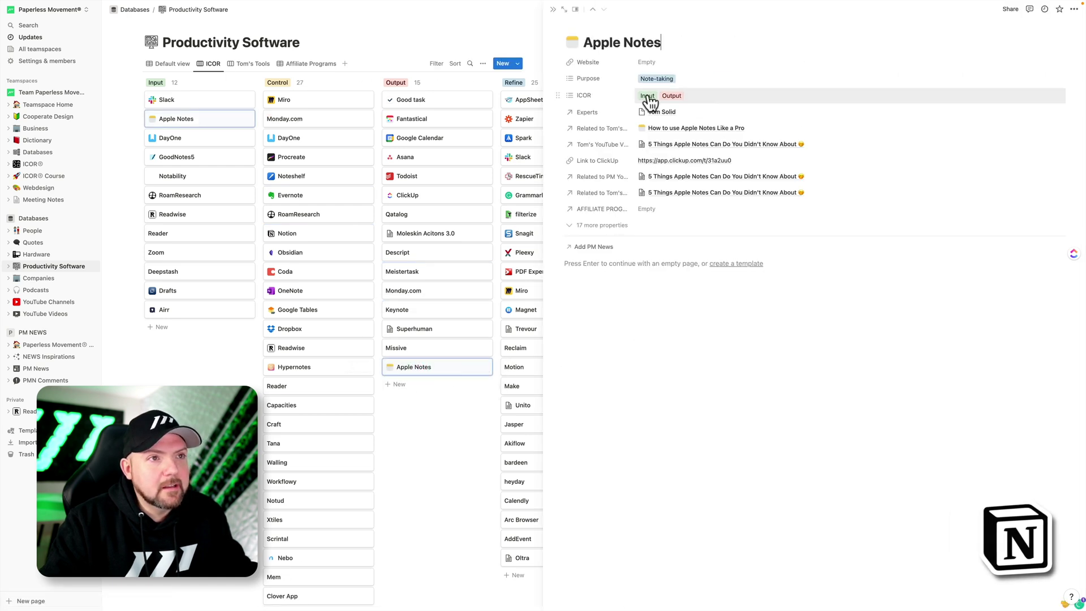
click(444, 415)
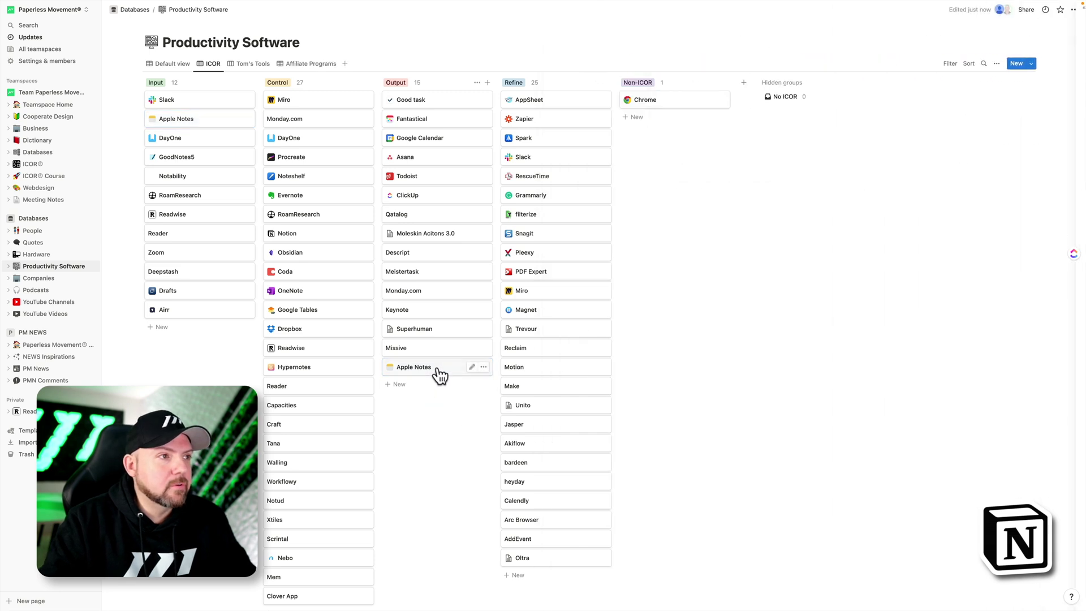
drag(439, 370, 323, 118)
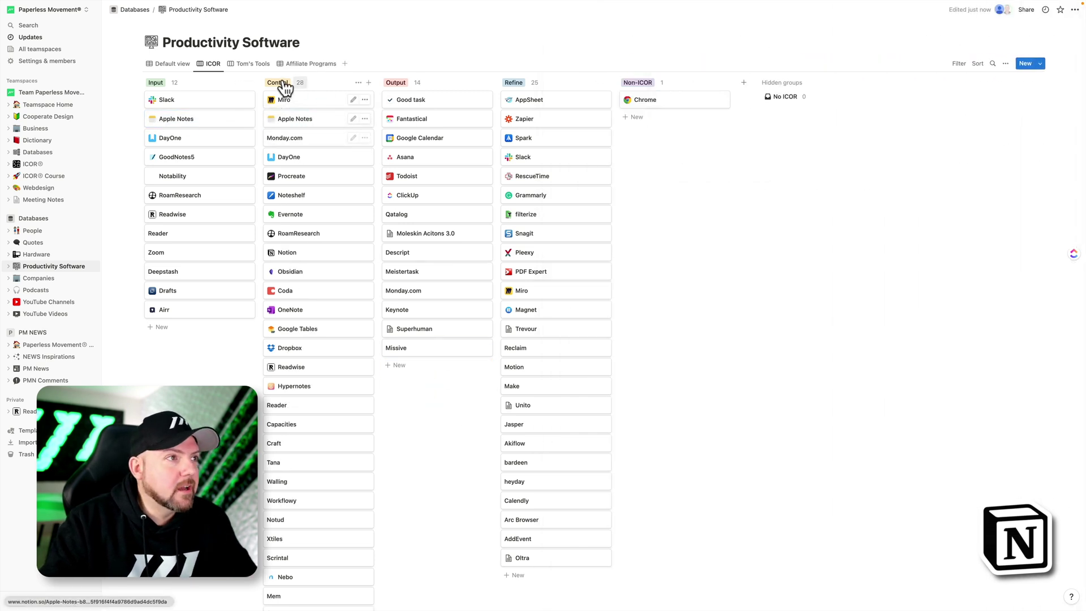
Set the ICOR board's sub-group to Purpose and scroll through the Purpose rows
click(1007, 65)
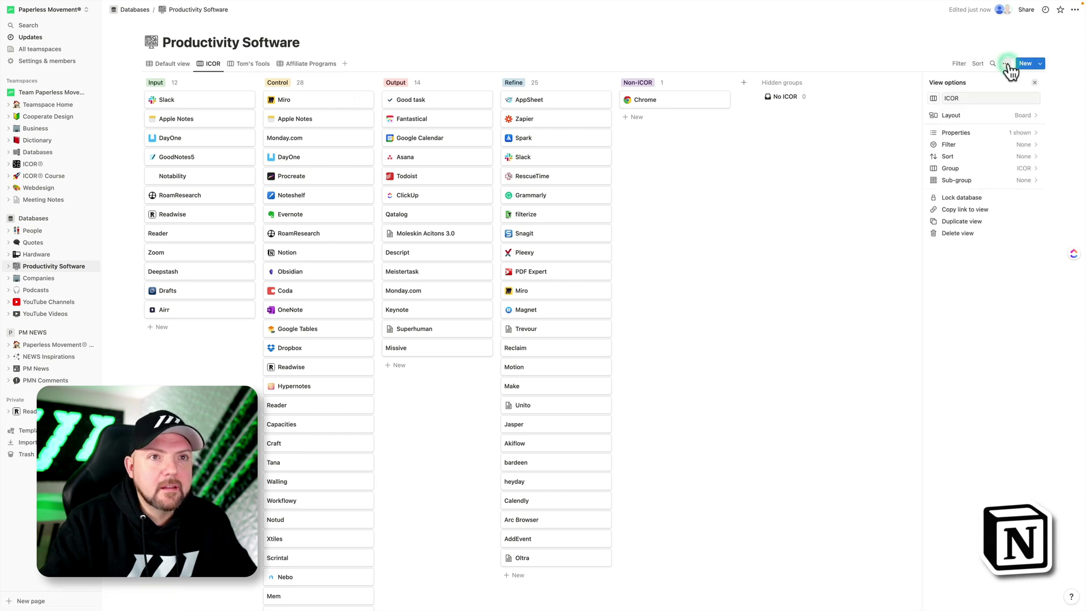
click(1013, 181)
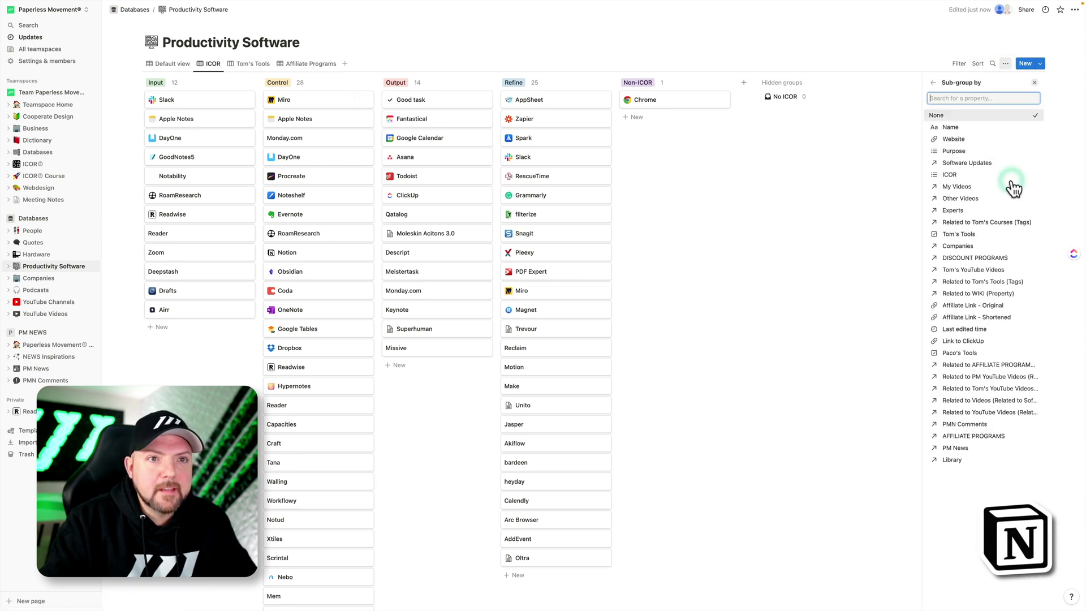
click(991, 152)
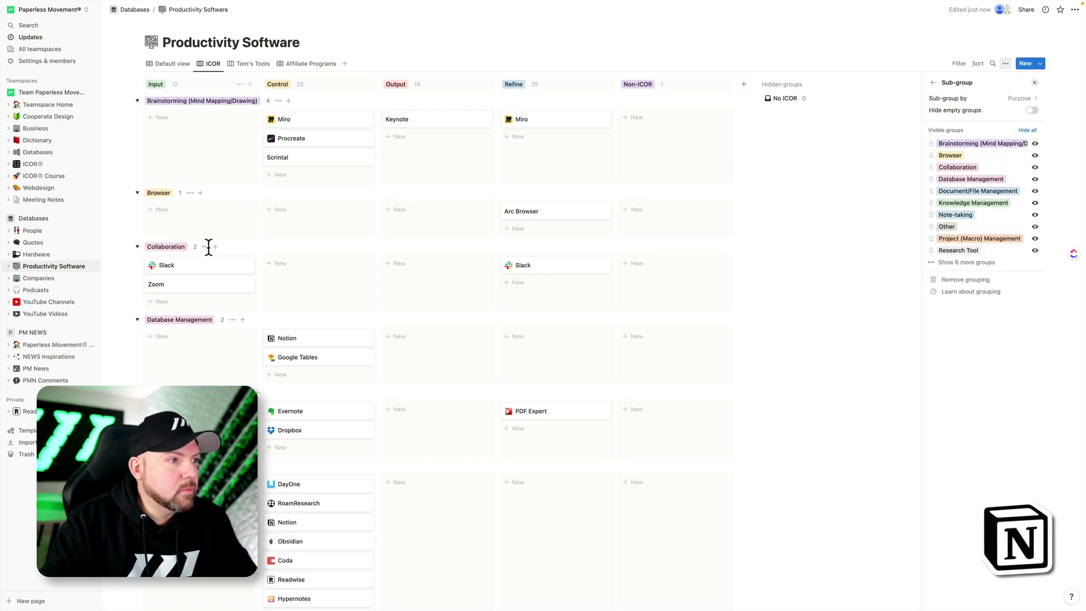
click(165, 356)
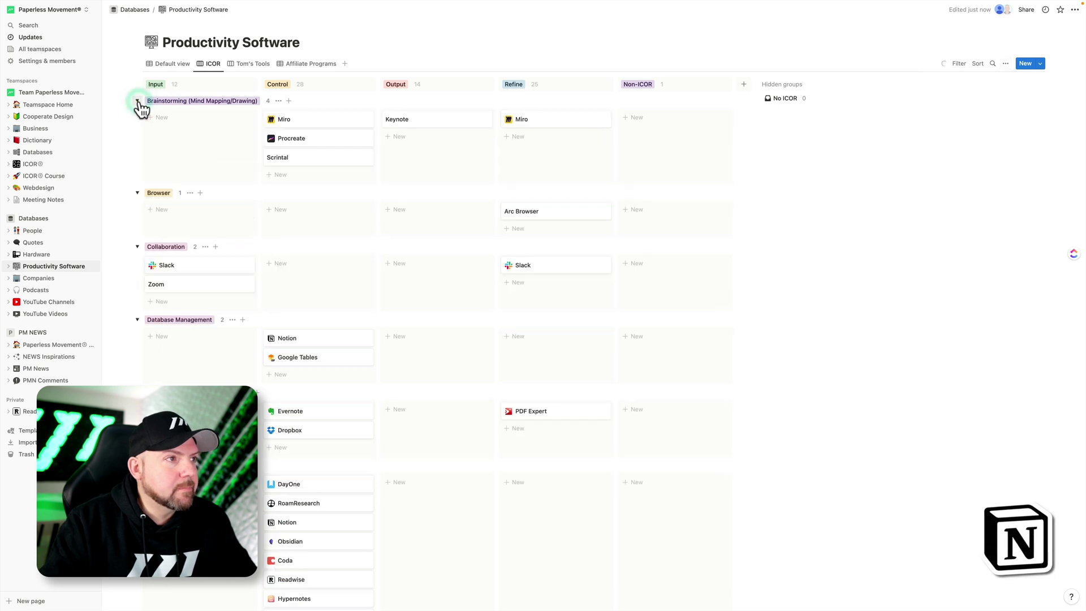
scroll(196, 279, down, 15)
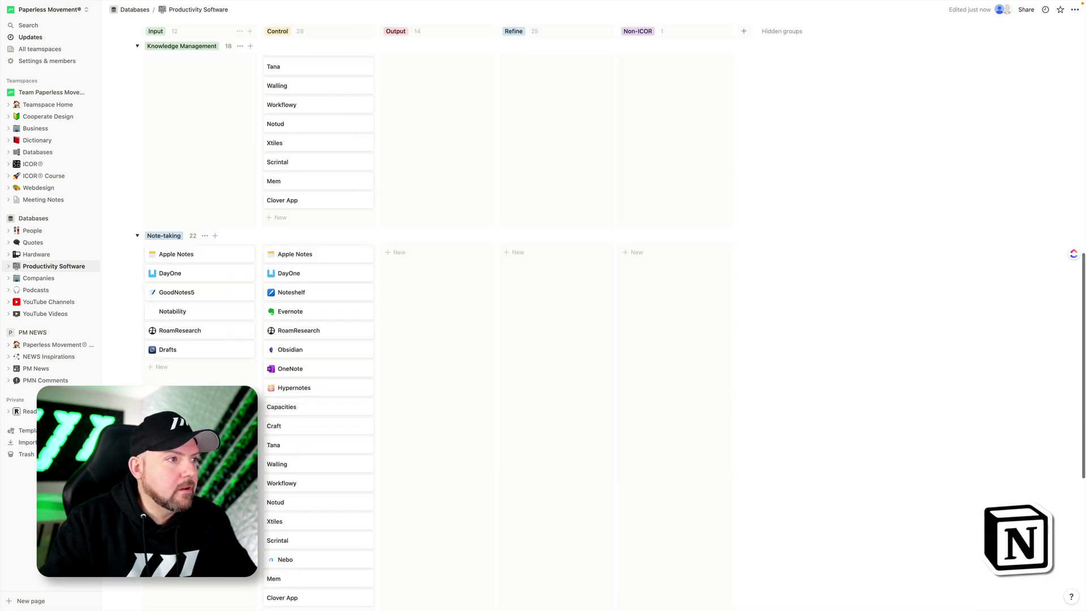
scroll(438, 317, up, 15)
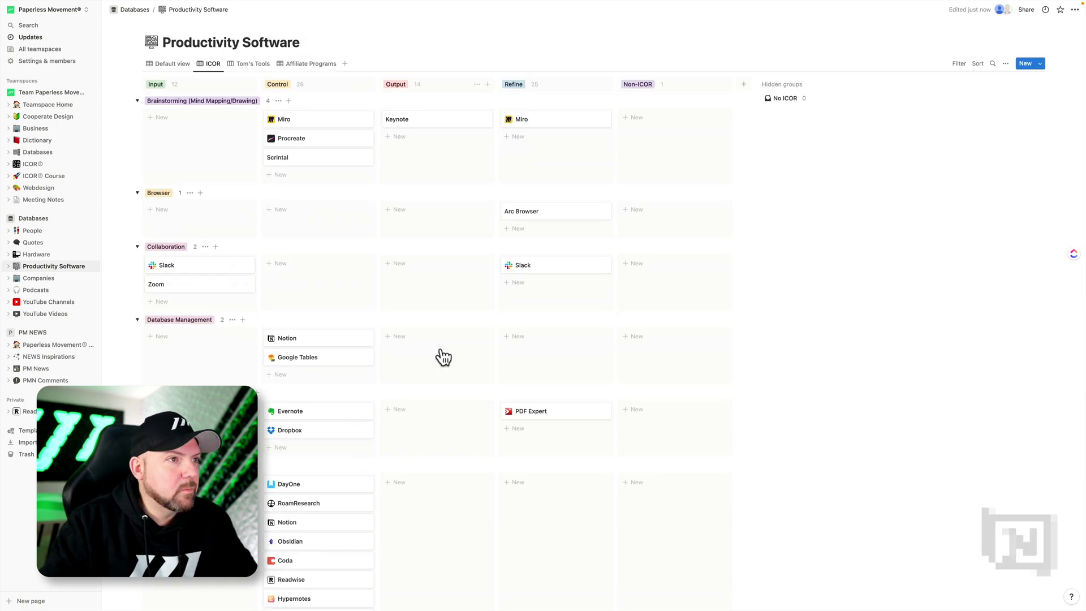
scroll(437, 351, down, 4)
scroll(437, 351, down, 6)
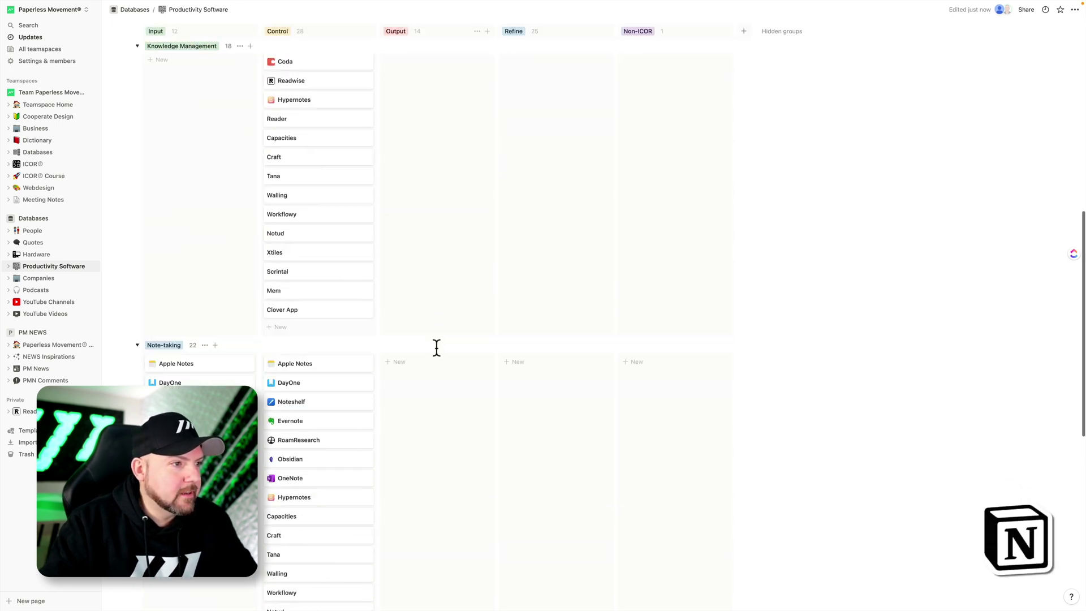
scroll(436, 347, down, 4)
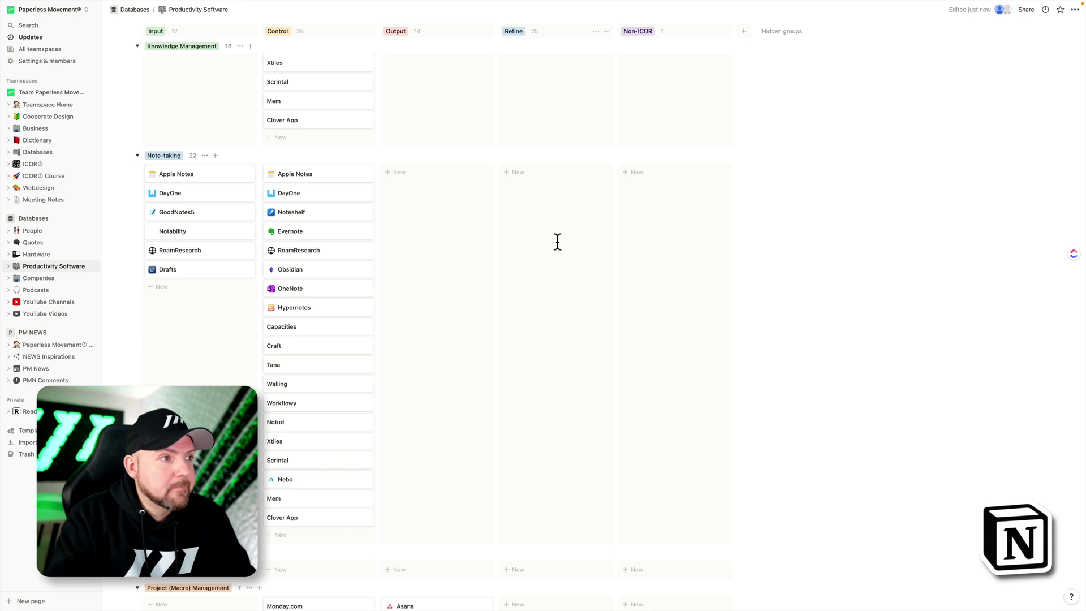
Add Output and Refine to Apple Notes' ICOR tags
click(325, 174)
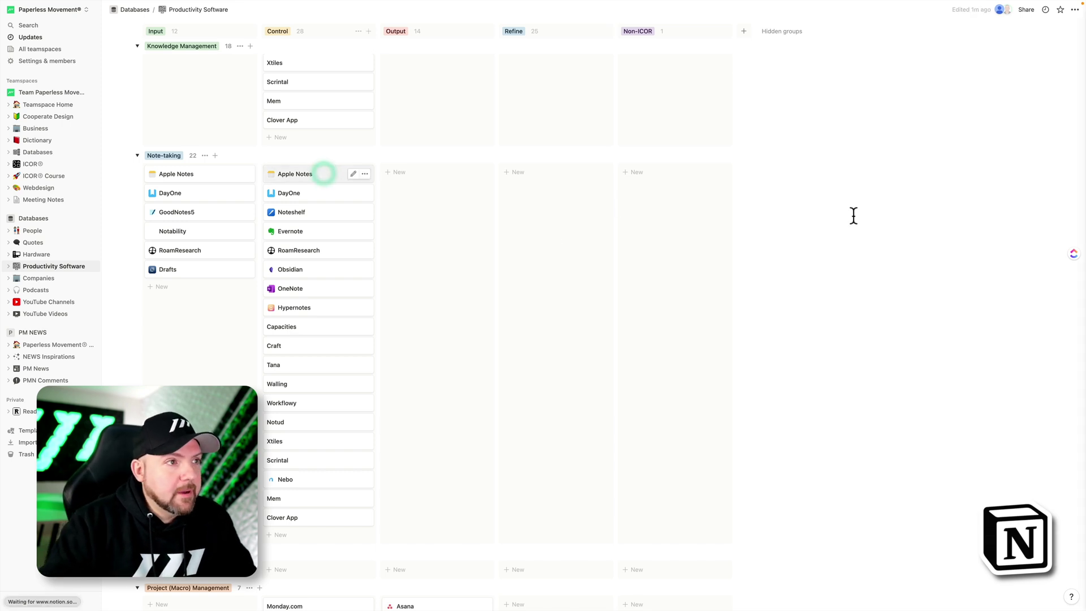
click(752, 99)
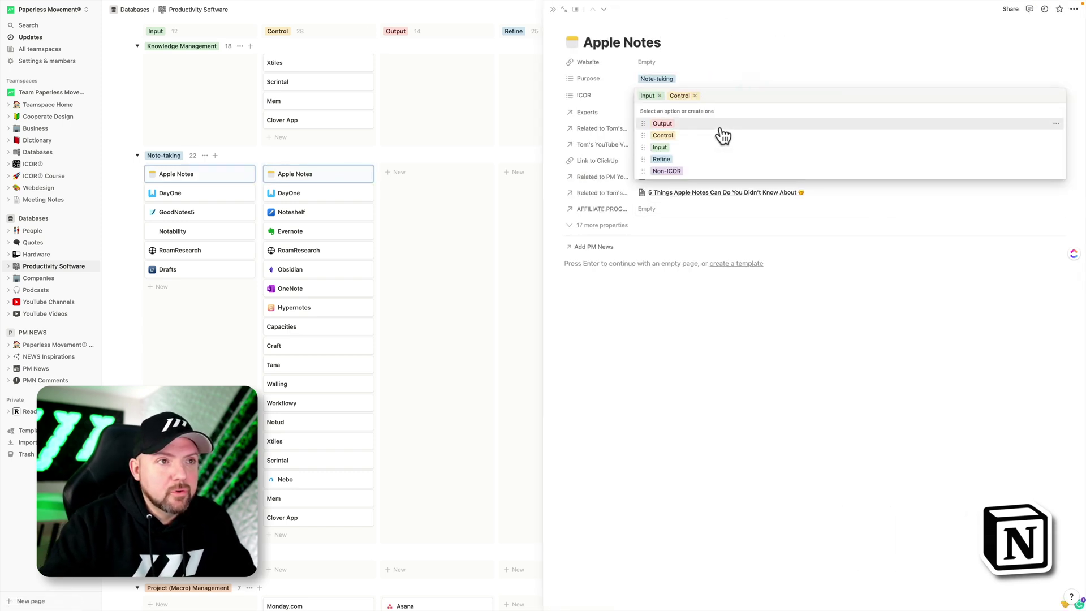
click(722, 124)
click(723, 159)
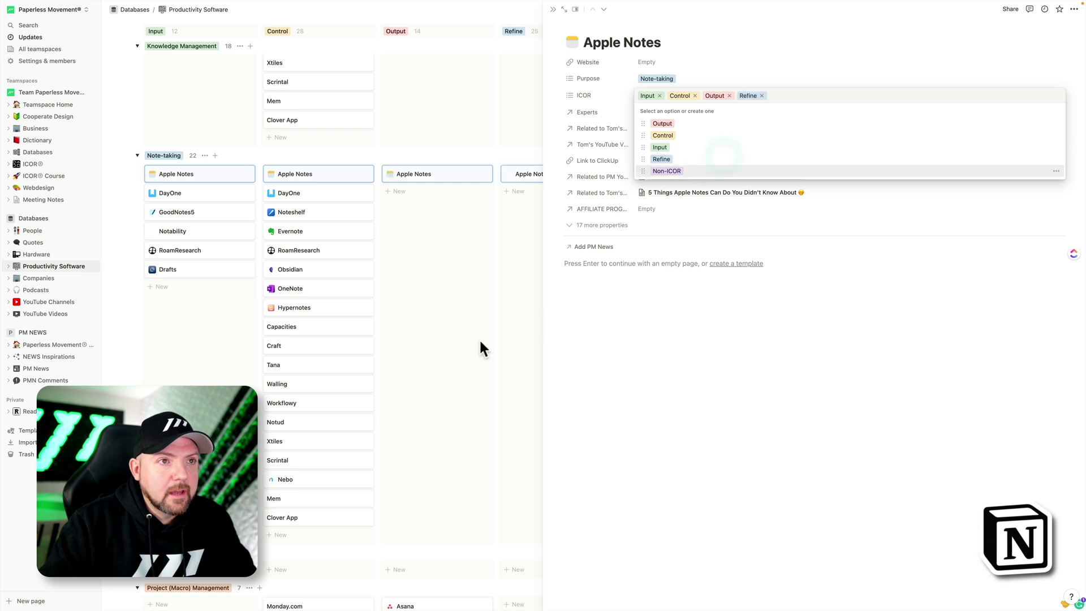
click(442, 345)
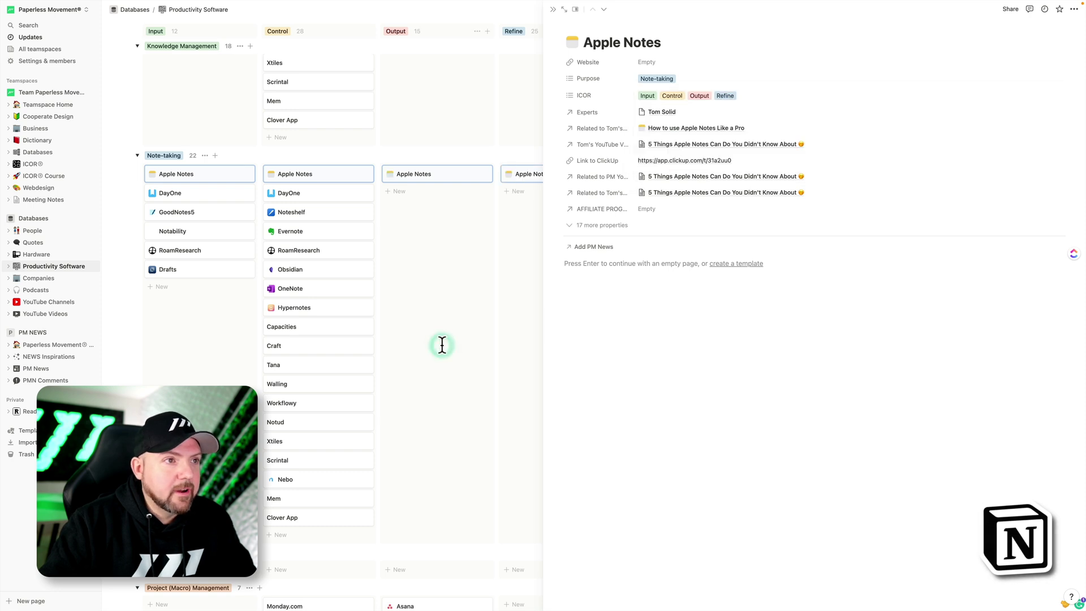
click(554, 9)
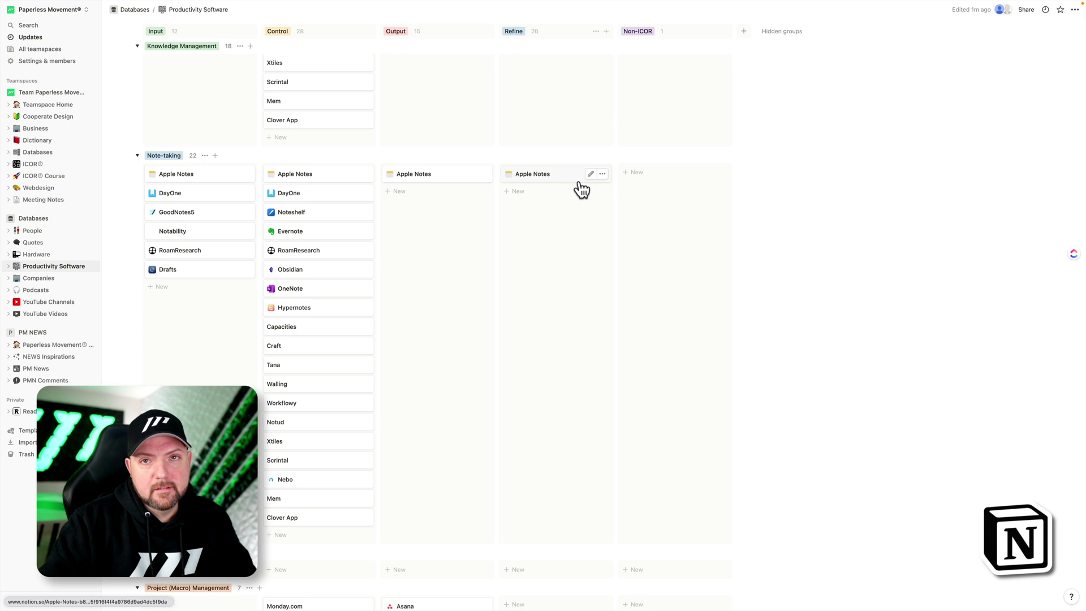
Collapse the Brainstorming through Other Purpose groups, leaving only Note-taking expanded
scroll(563, 333, up, 15)
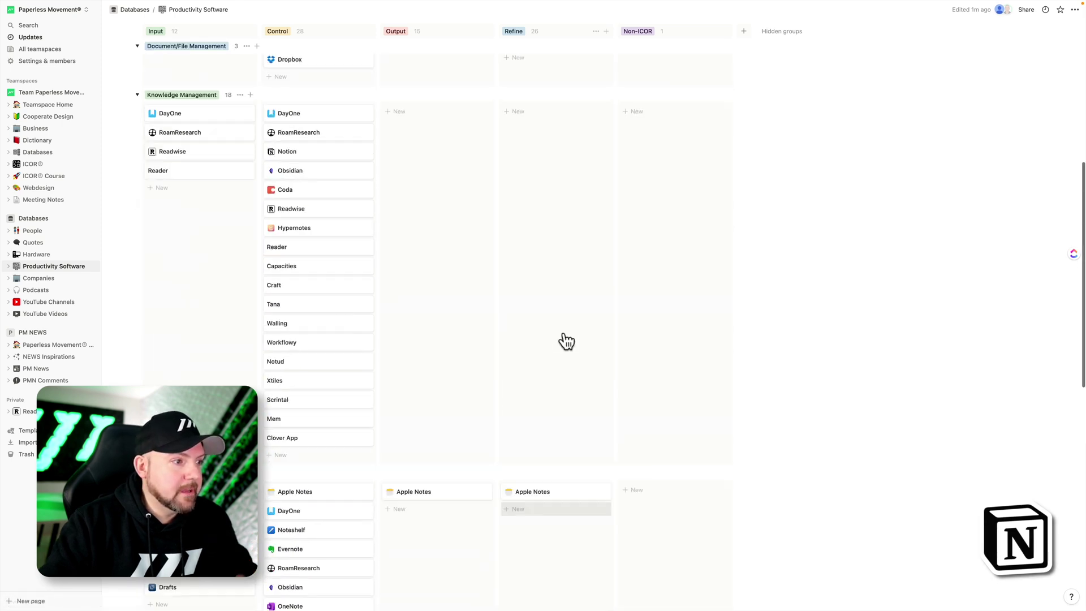
scroll(563, 333, up, 2)
click(137, 100)
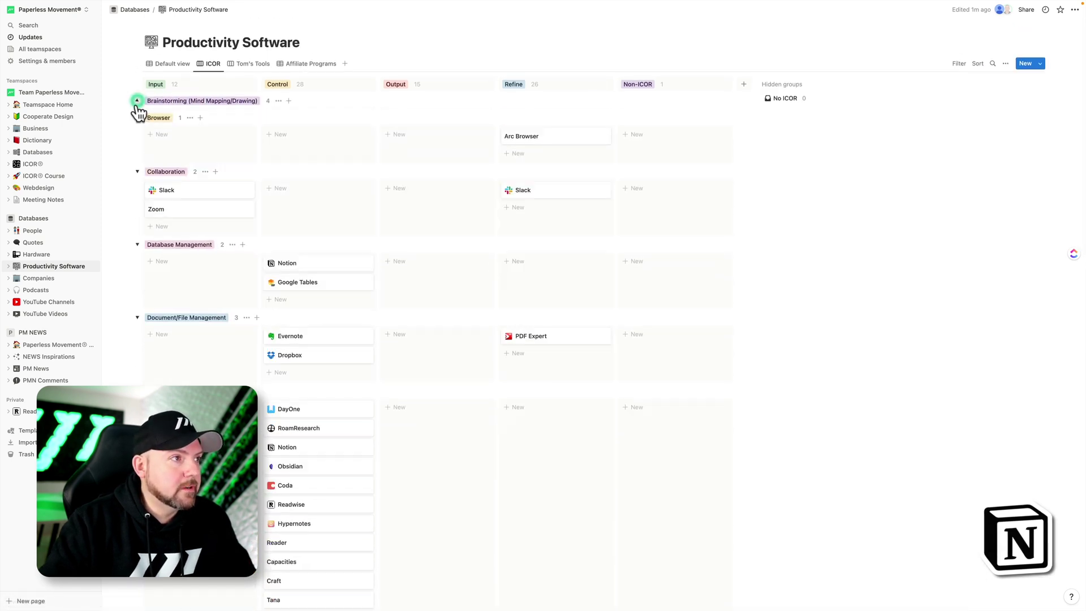
click(137, 118)
click(137, 135)
click(136, 152)
click(137, 169)
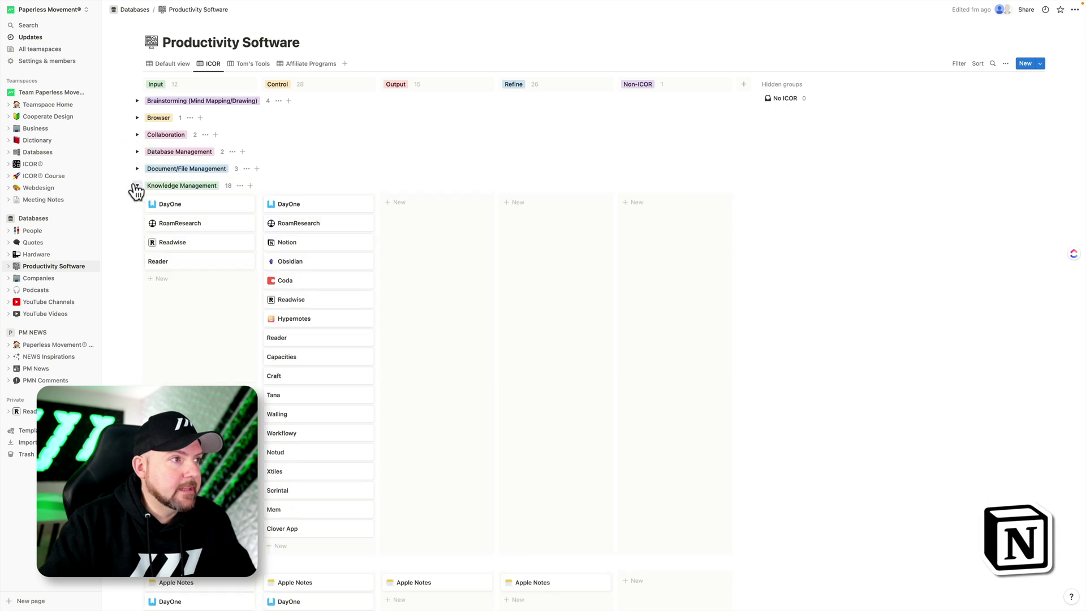
click(136, 185)
click(137, 202)
click(137, 219)
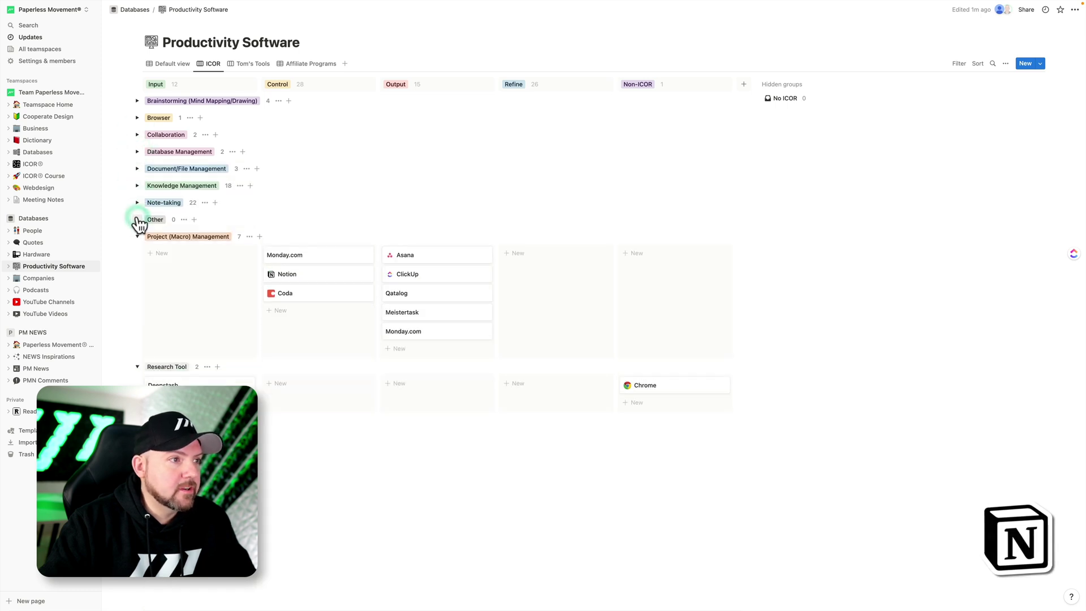
click(137, 202)
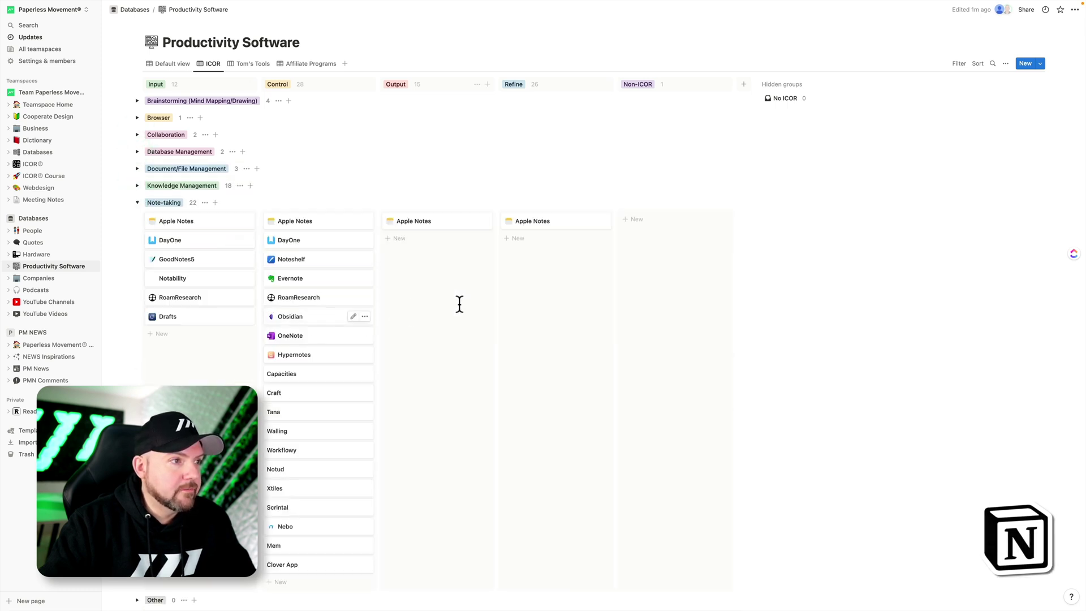
On ClickUp's Software board, expand the Brainstorming and two Knowledge Management combination swimlanes
key(super+Tab)
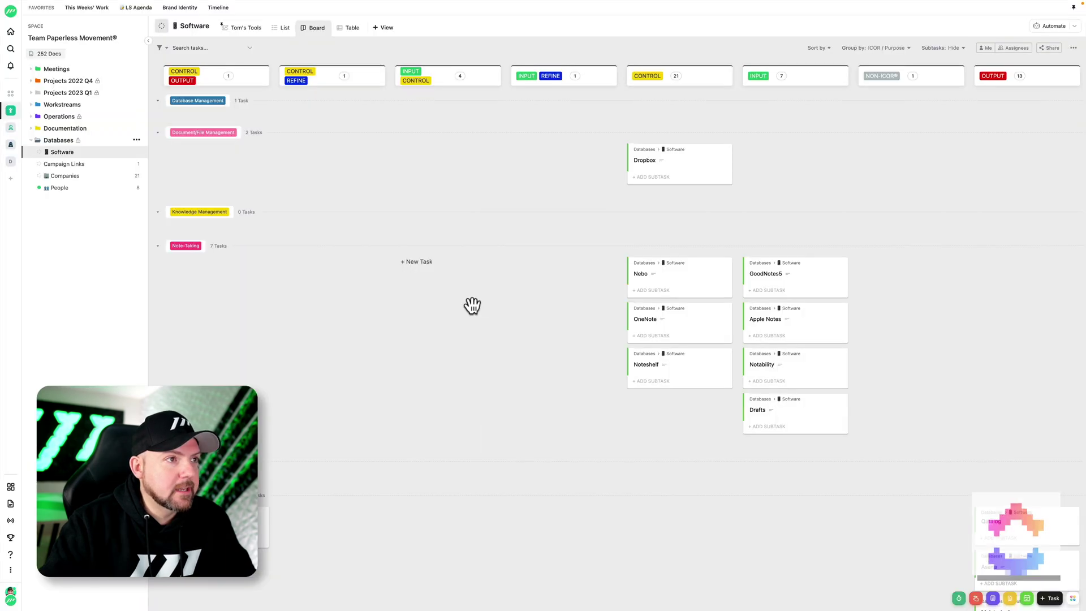
scroll(472, 305, up, 5)
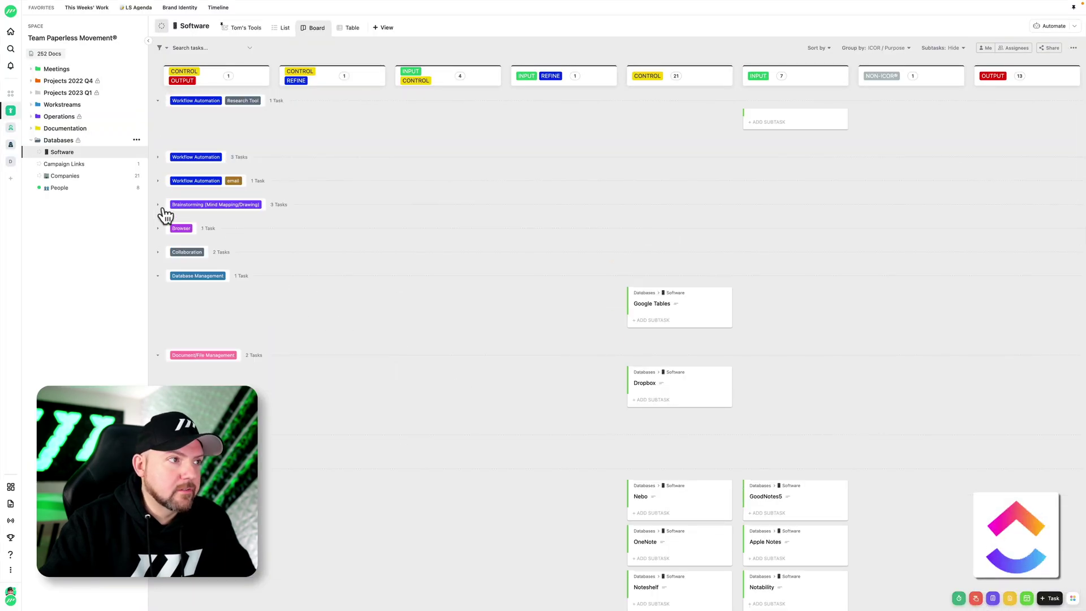
click(158, 205)
scroll(521, 407, up, 4)
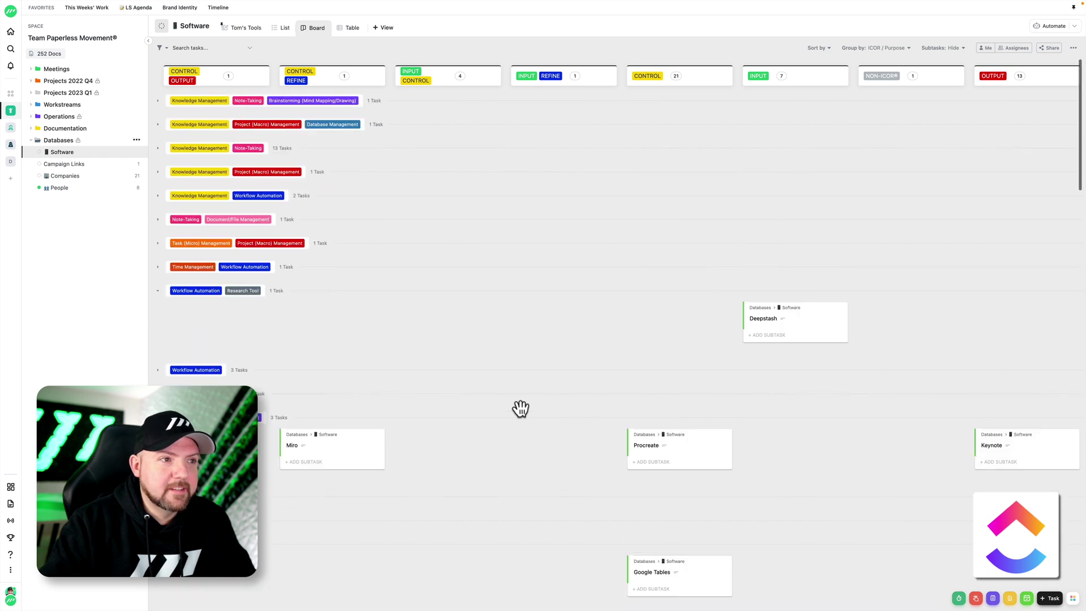
click(158, 197)
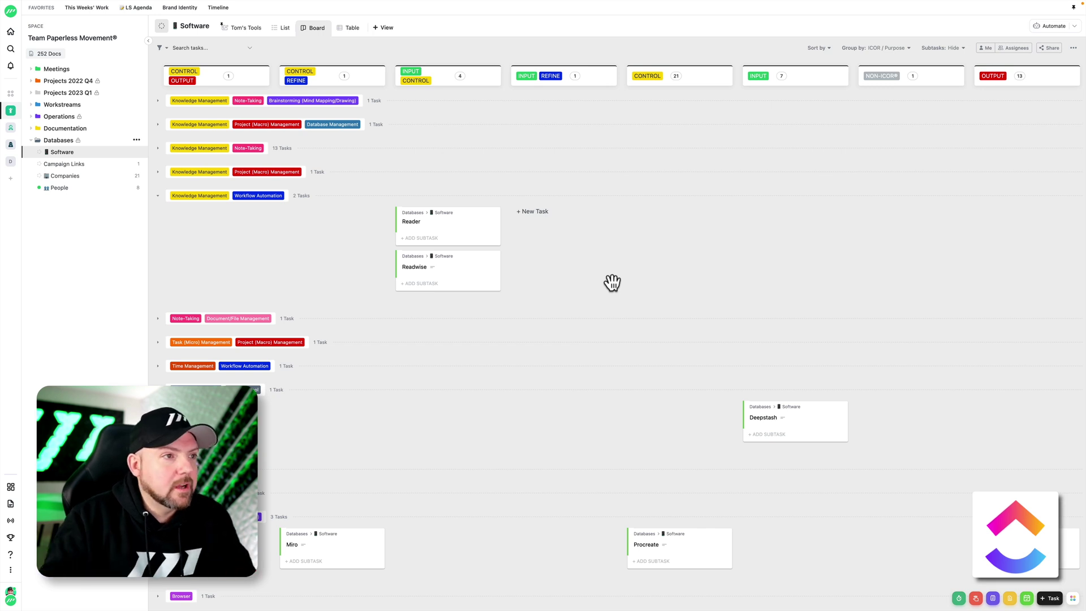
click(158, 125)
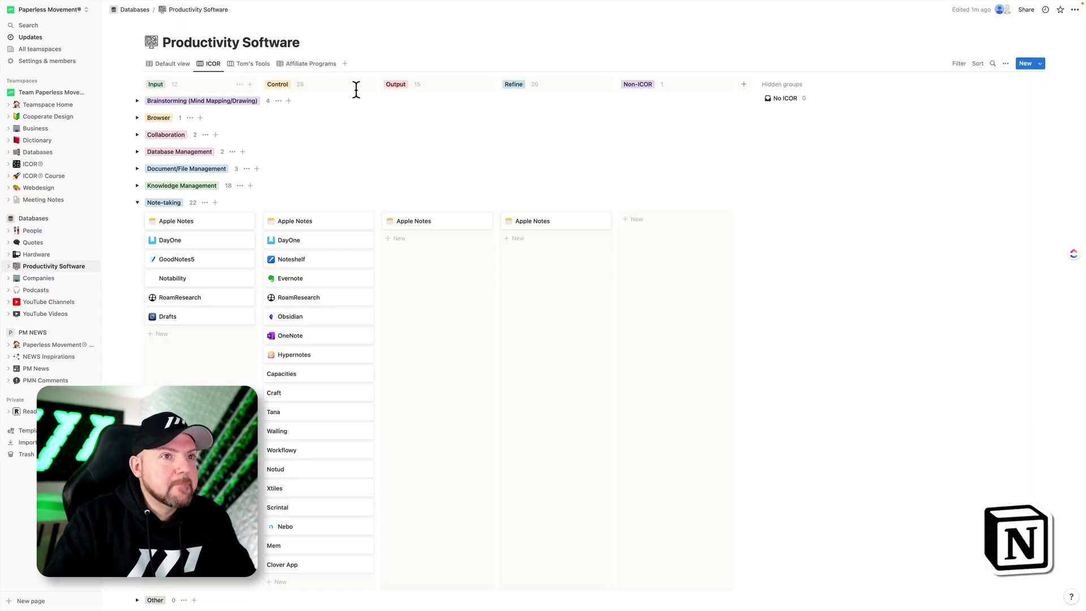
Inspect the Notion board's ICOR Group setting and close the panel without changes
click(1006, 64)
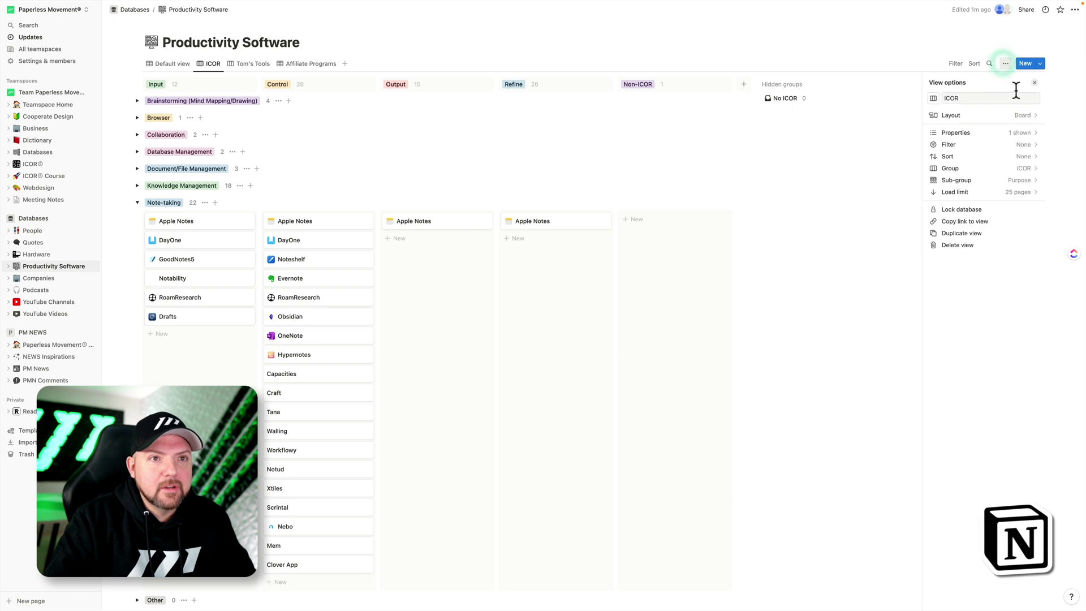
click(1012, 168)
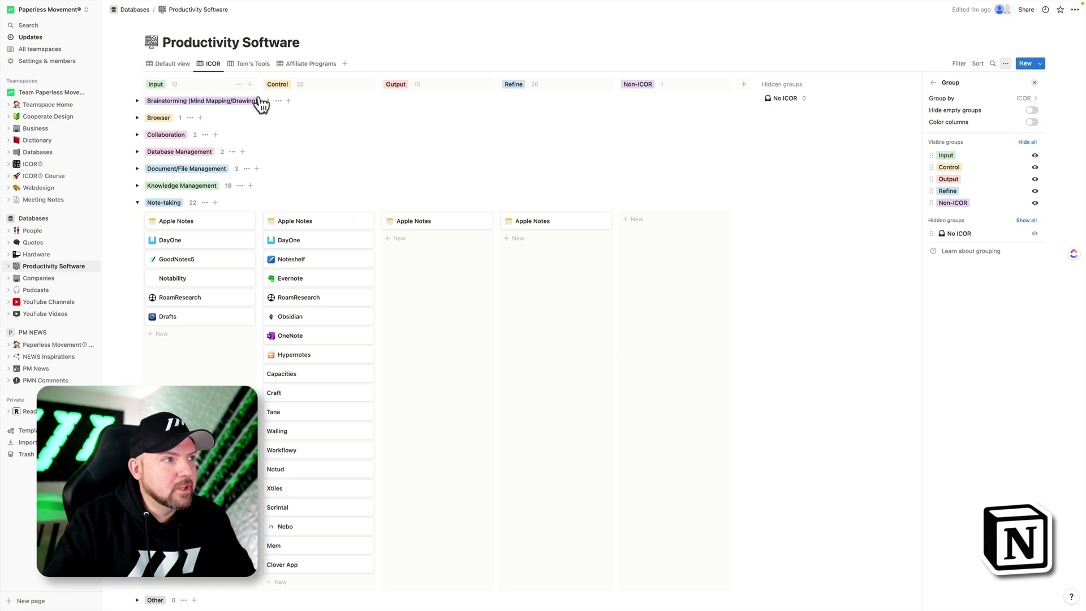
click(880, 258)
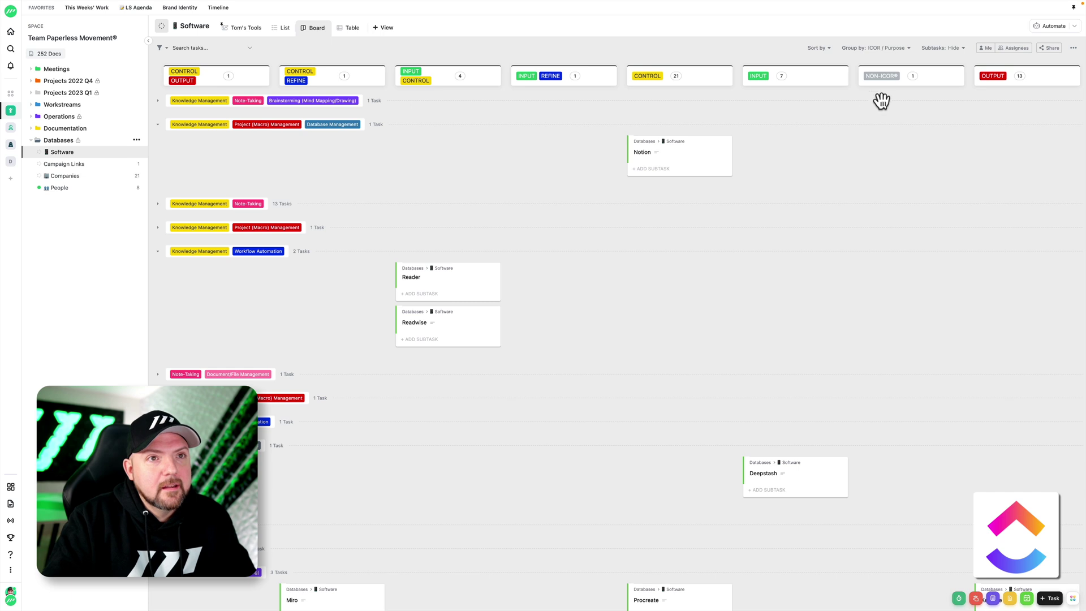
Open the Website 1.0 list from the Projects 2022 Q4 folder
scroll(881, 101, right, 5)
scroll(843, 113, left, 5)
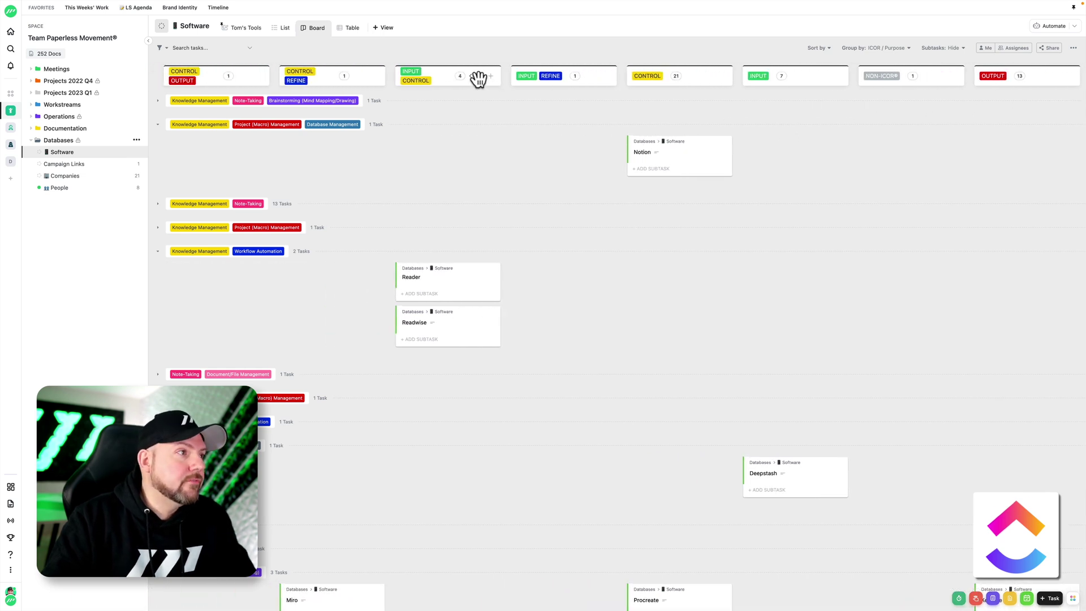
click(34, 81)
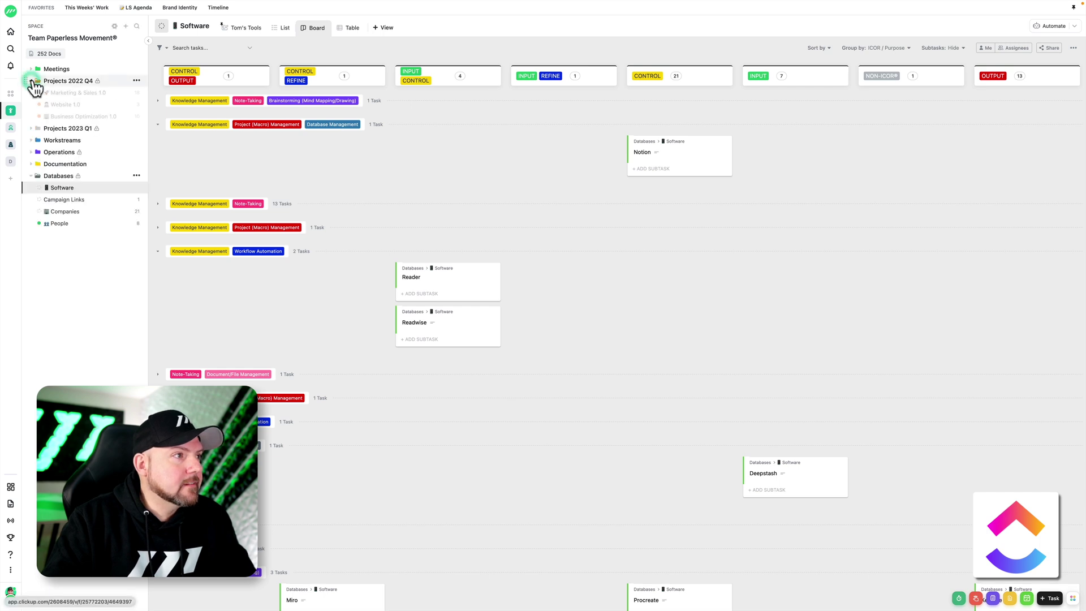
click(65, 104)
Group the Website 1.0 board by Status and toggle showing closed subtasks
click(270, 32)
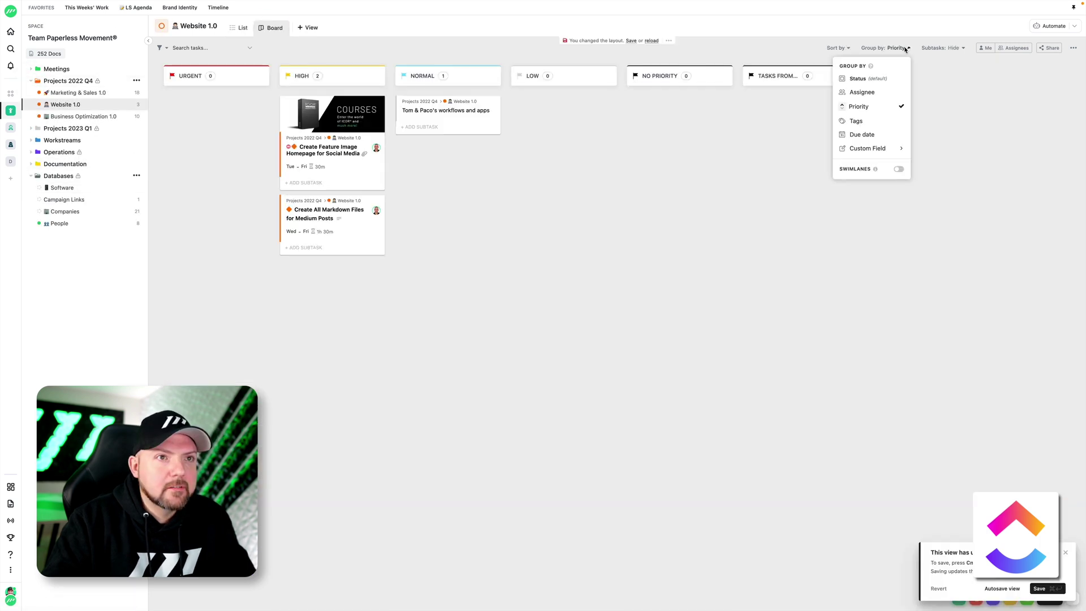
click(899, 79)
click(1073, 48)
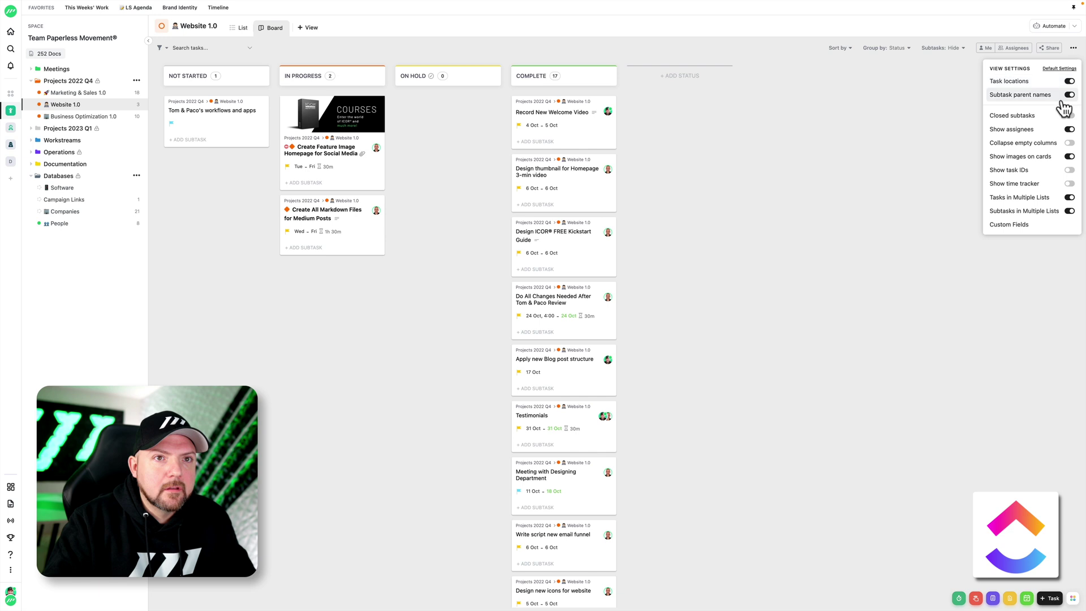
click(1070, 116)
click(825, 178)
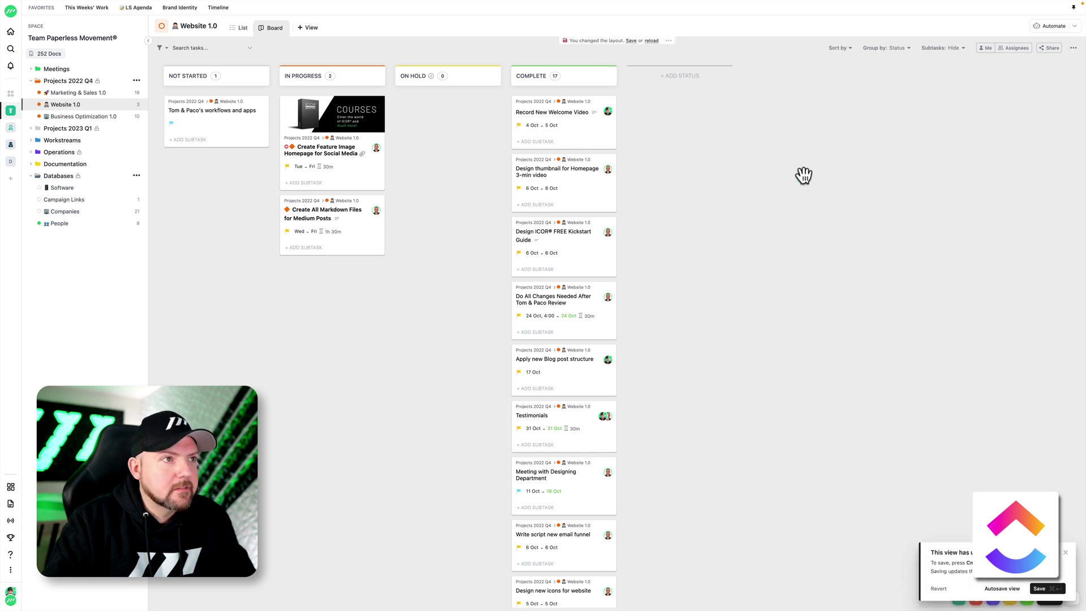
Turn on swimlanes for the Website 1.0 board, grouped by Assignee
click(911, 52)
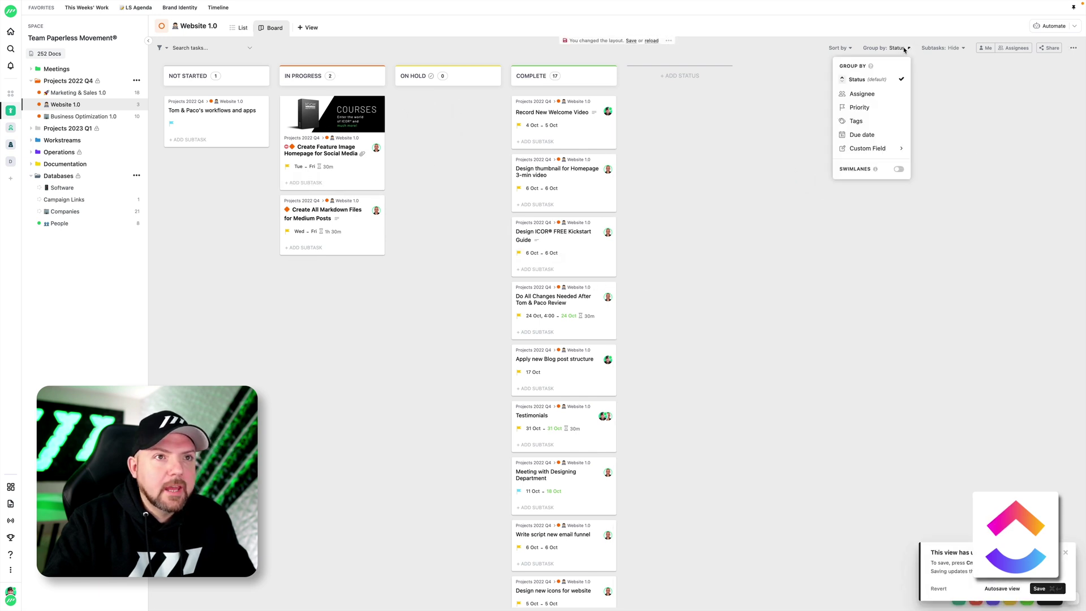
click(898, 170)
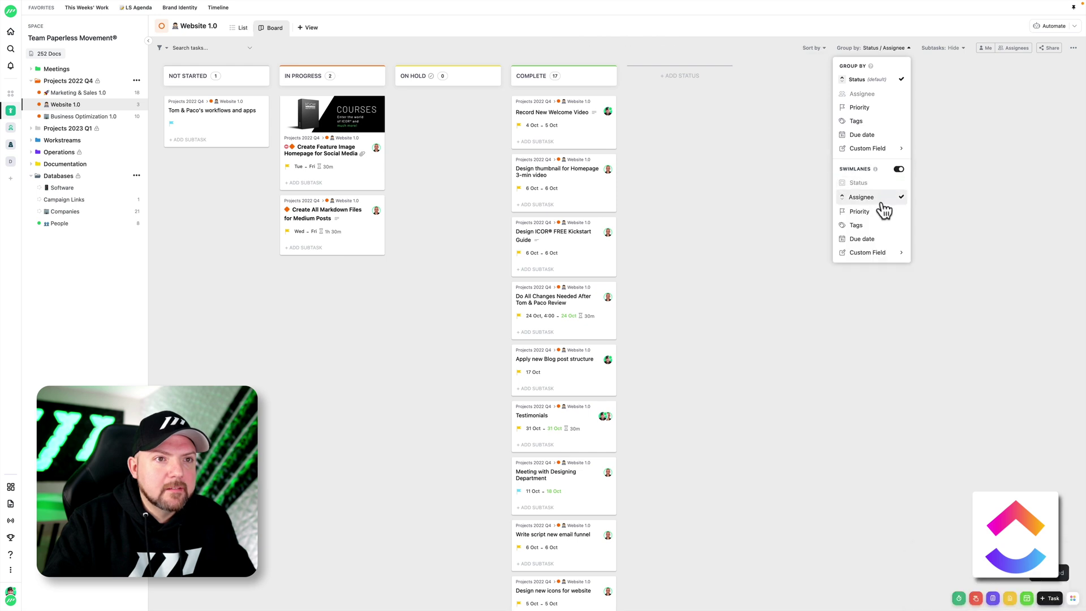
click(883, 199)
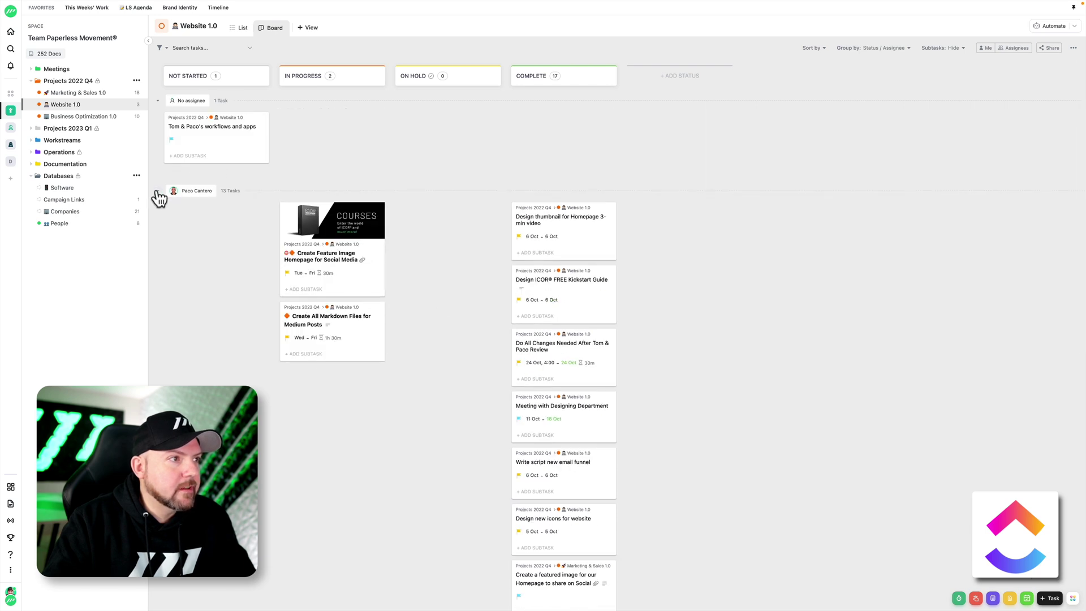
Collapse and expand the assignee lanes, then drag the unassigned workflows task into a person's lane
click(158, 190)
click(158, 215)
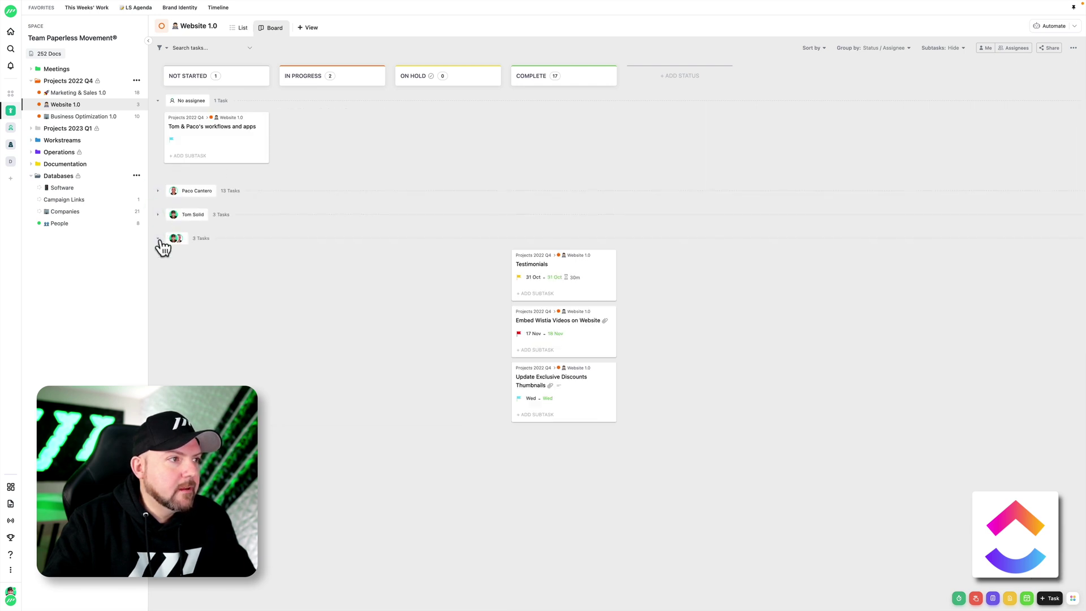
click(158, 238)
click(159, 238)
click(158, 215)
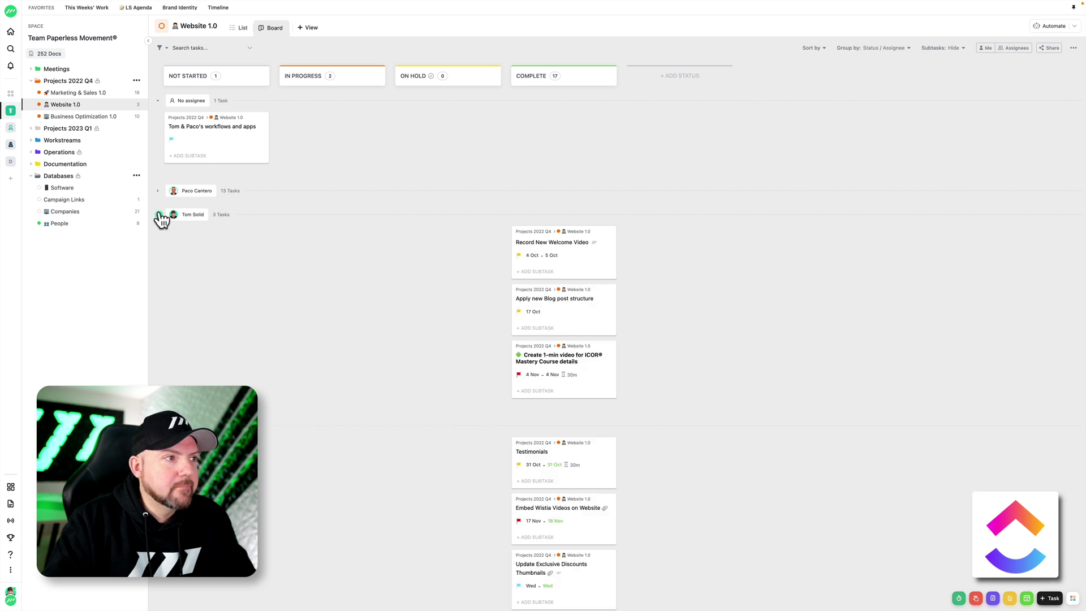
click(158, 190)
click(159, 191)
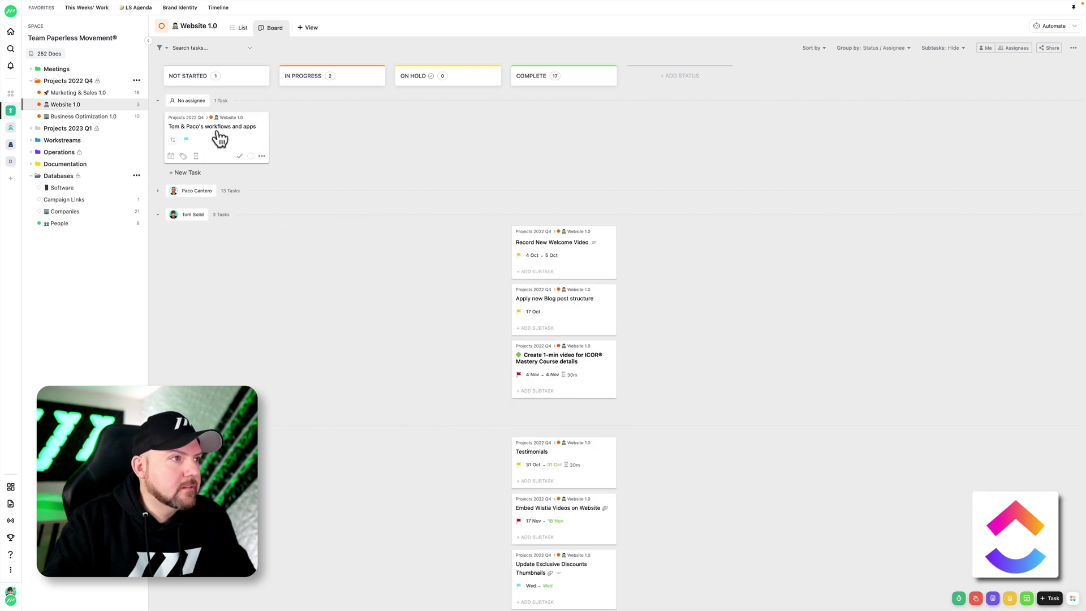
drag(218, 134, 452, 385)
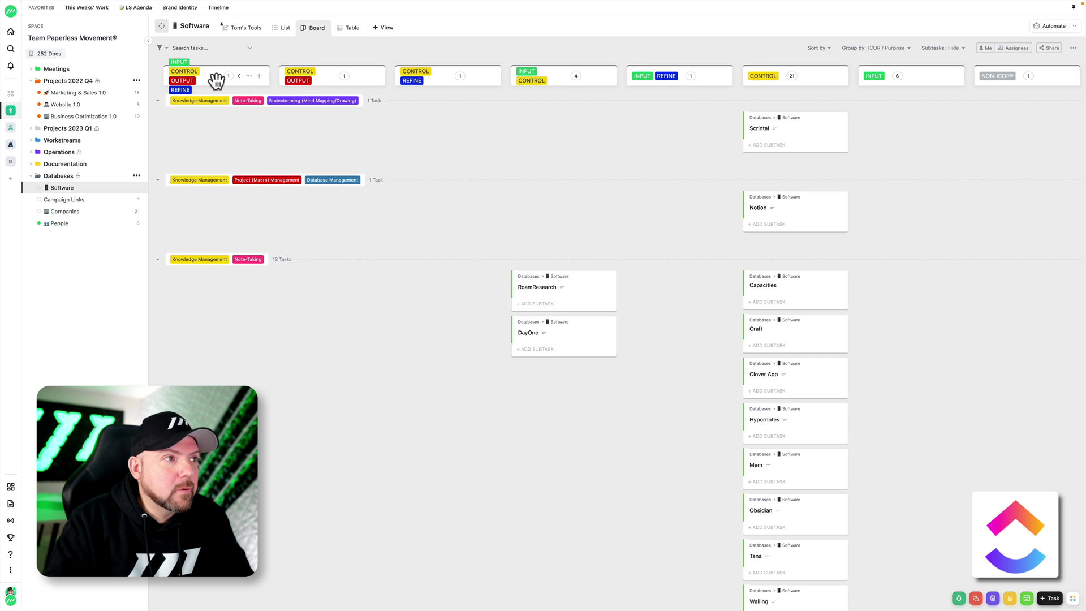
scroll(522, 168, right, 5)
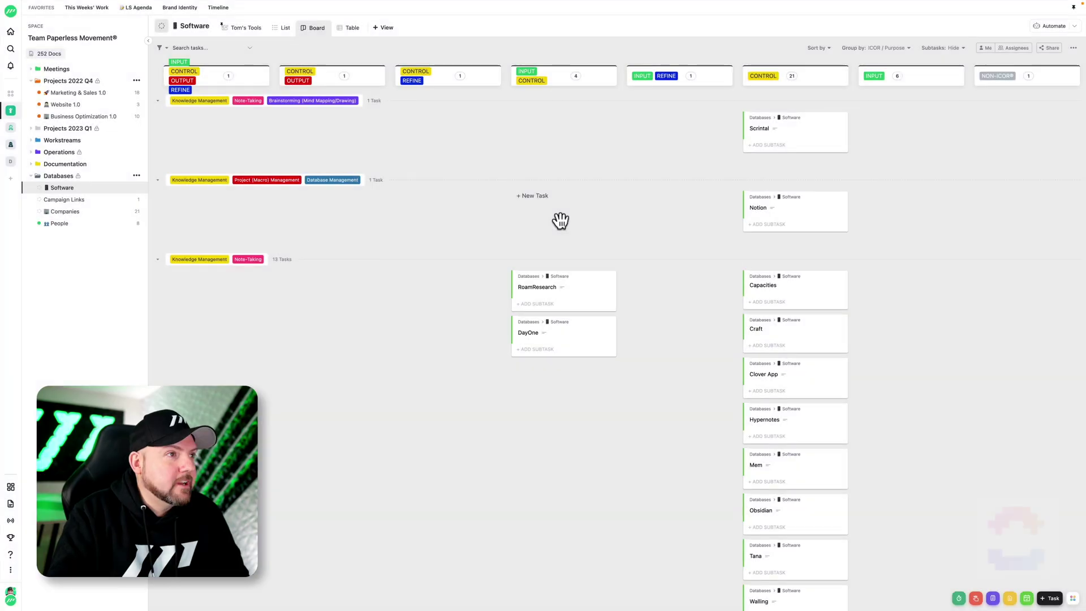
scroll(696, 218, right, 6)
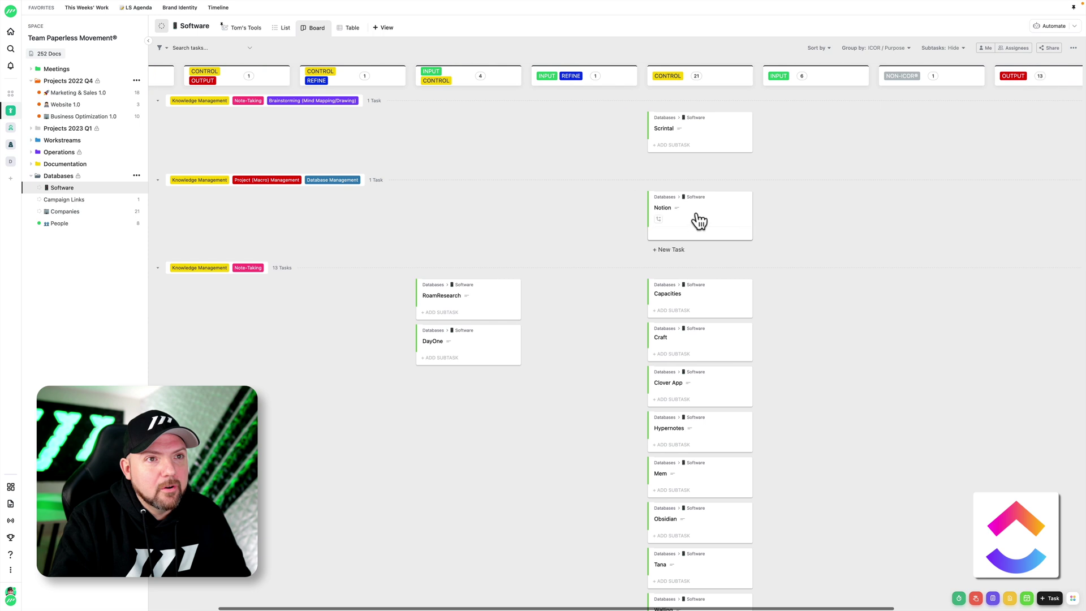